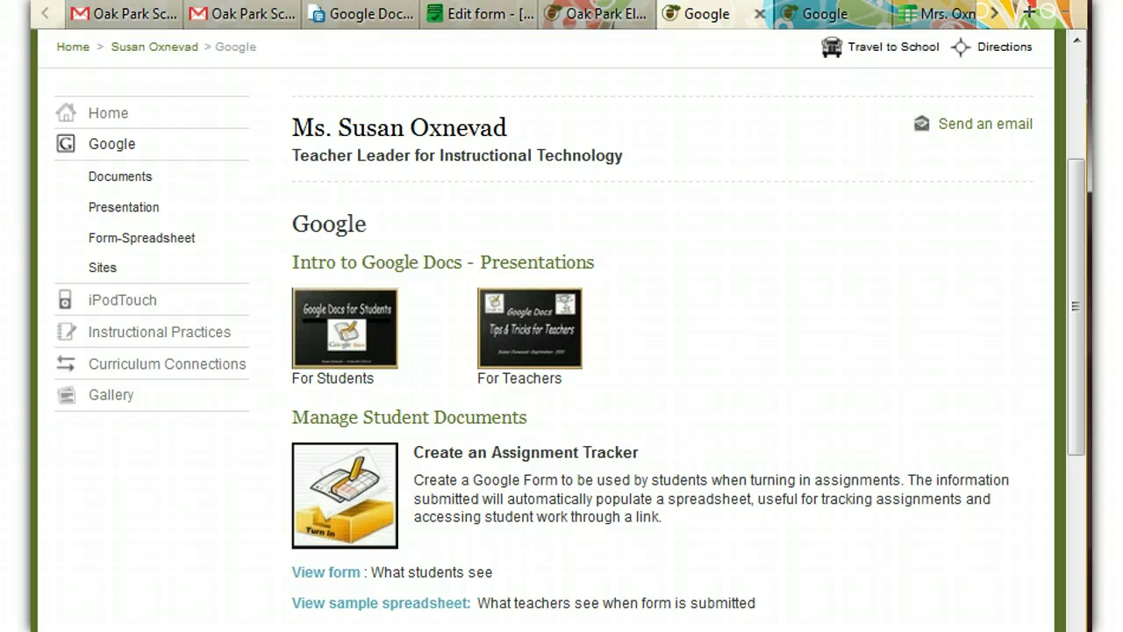
# - Open the student view of the assignment turn-in form and examine its fields down to the end
pyautogui.click(331, 571)
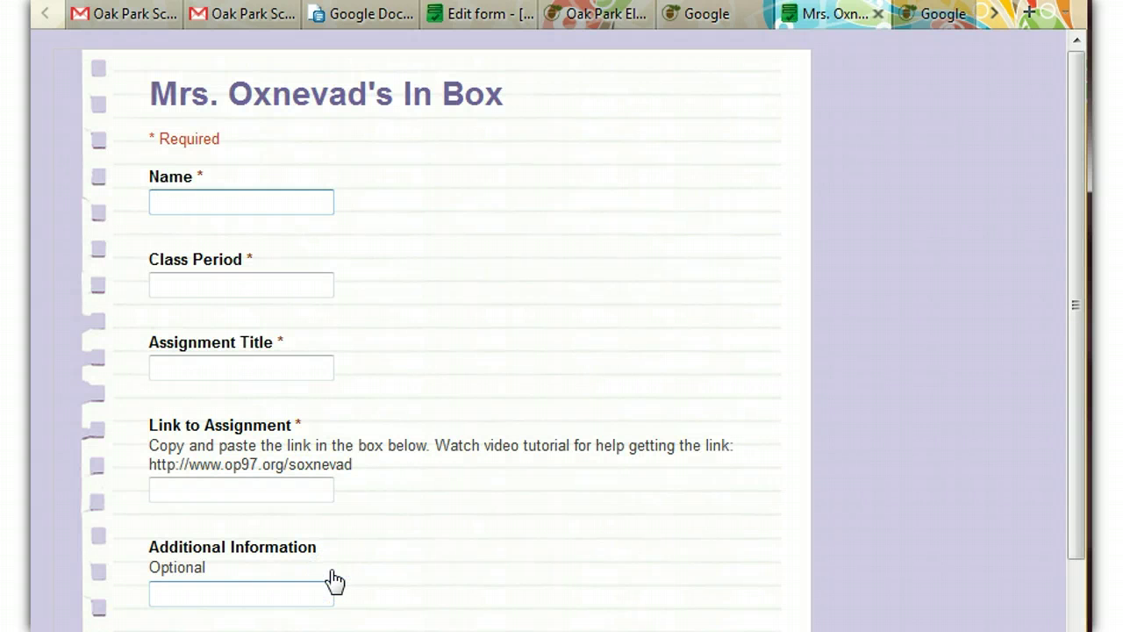
pyautogui.moveTo(1073, 182); pyautogui.dragTo(1078, 225)
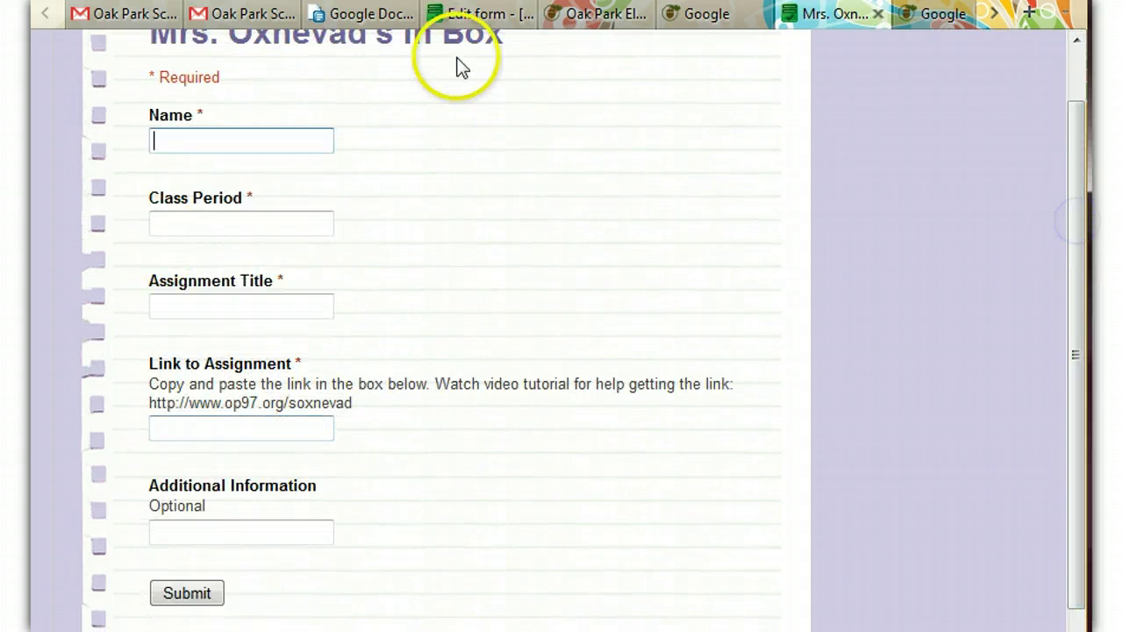
pyautogui.click(396, 142)
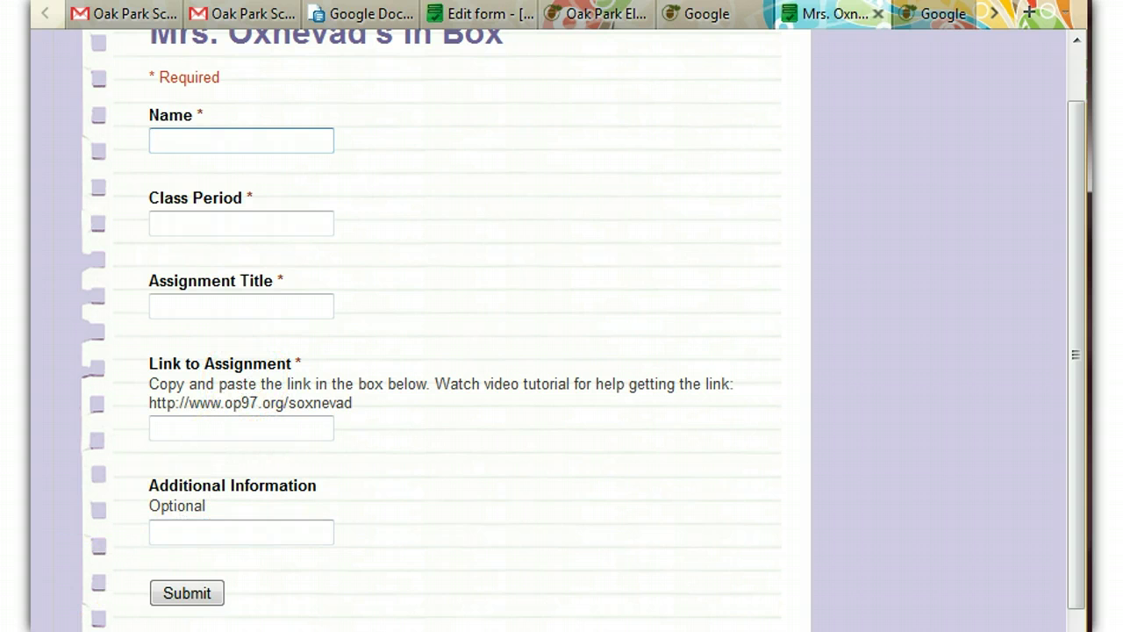
# - Return to the Google resources page and open the sample spreadsheet to examine the columns of submitted assignments
pyautogui.hotkey('ctrl', 'shift', 'Tab')
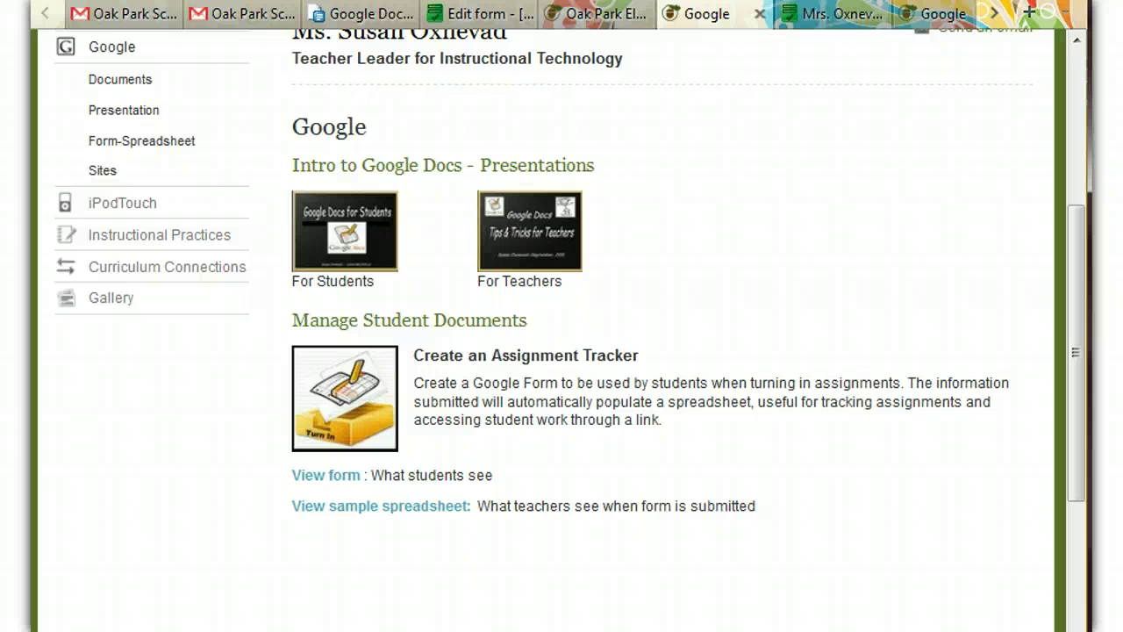
pyautogui.click(366, 507)
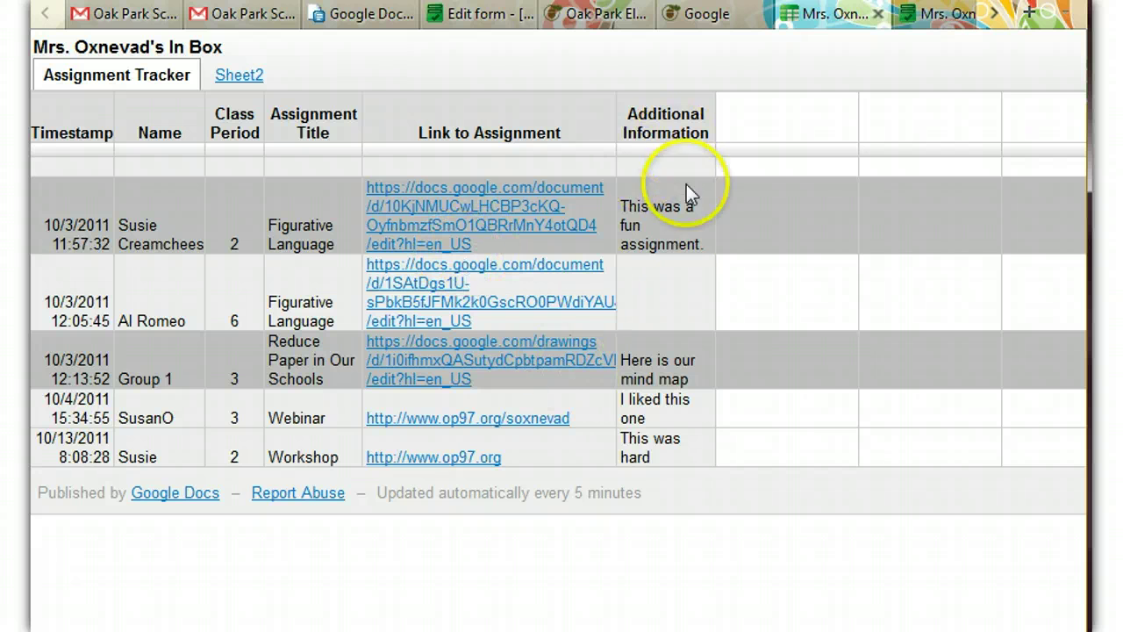
pyautogui.click(197, 171)
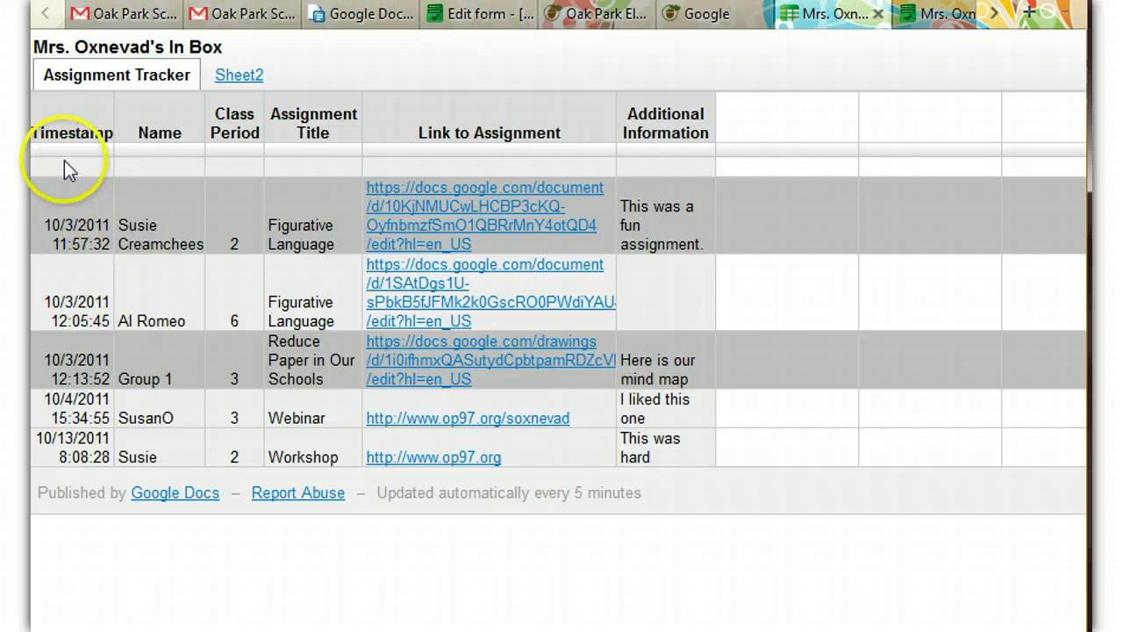
# - Open the linked document of the first Figurative Language submission and look through the student's work
pyautogui.click(488, 224)
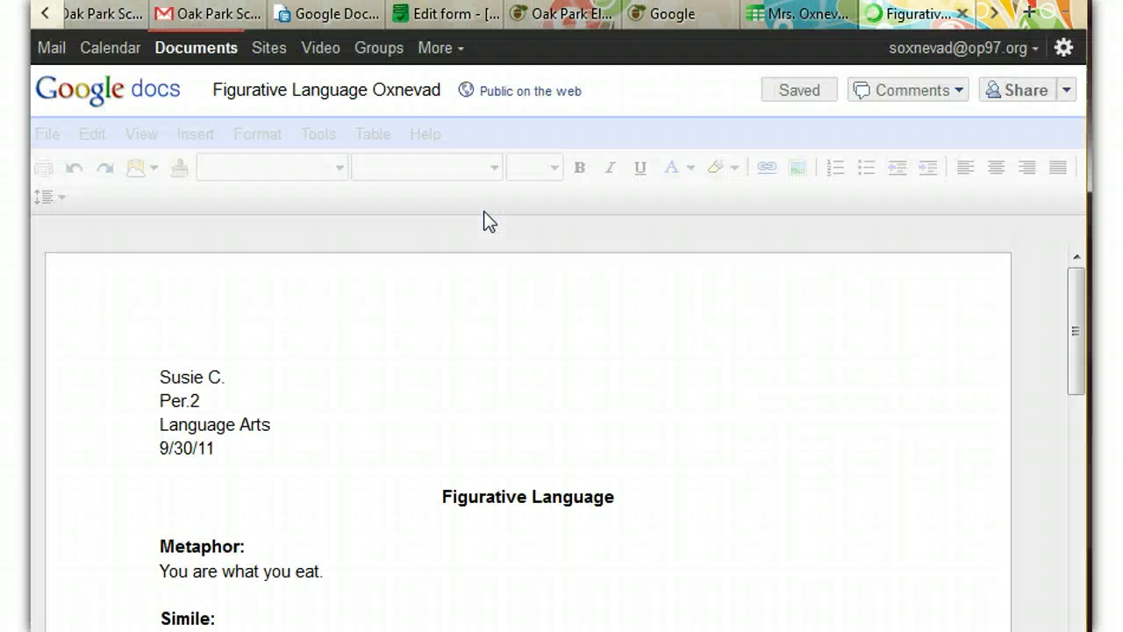
pyautogui.moveTo(1079, 294); pyautogui.dragTo(1079, 354)
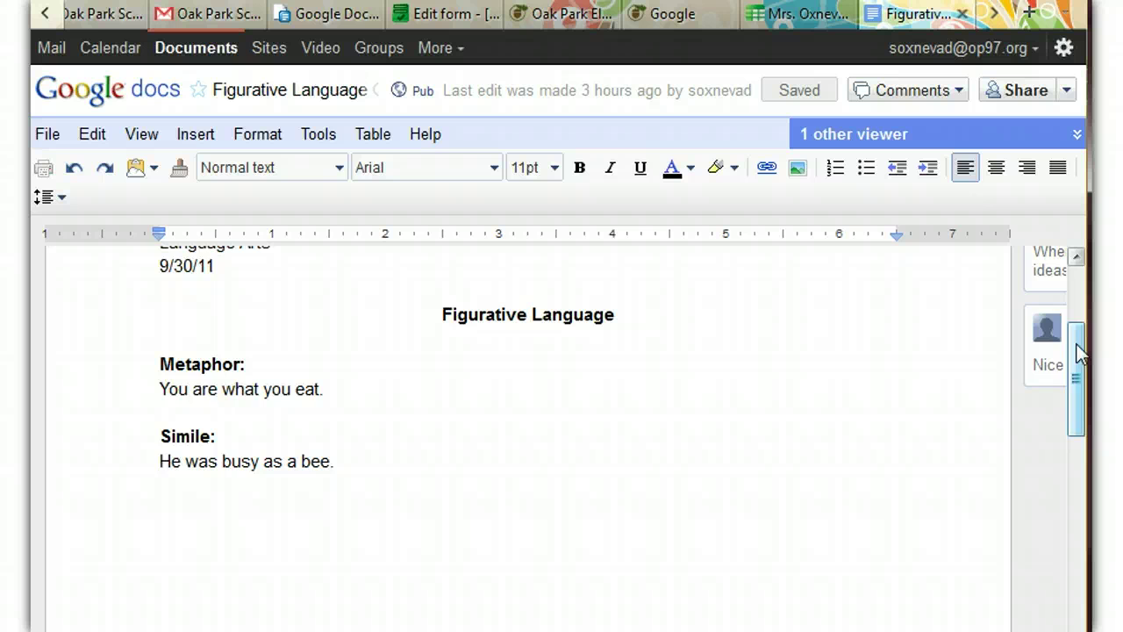
pyautogui.moveTo(1079, 354); pyautogui.dragTo(1078, 251)
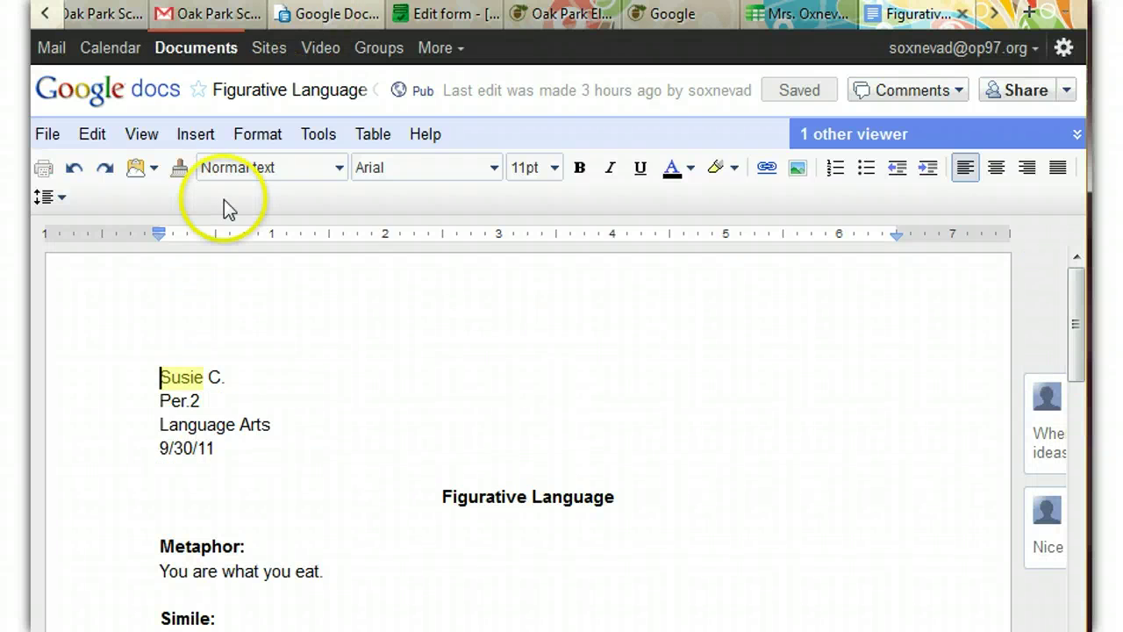
# - Switch to Gmail, go from there to the Google Docs list, and create a new form
pyautogui.hotkey('ctrl', '2')
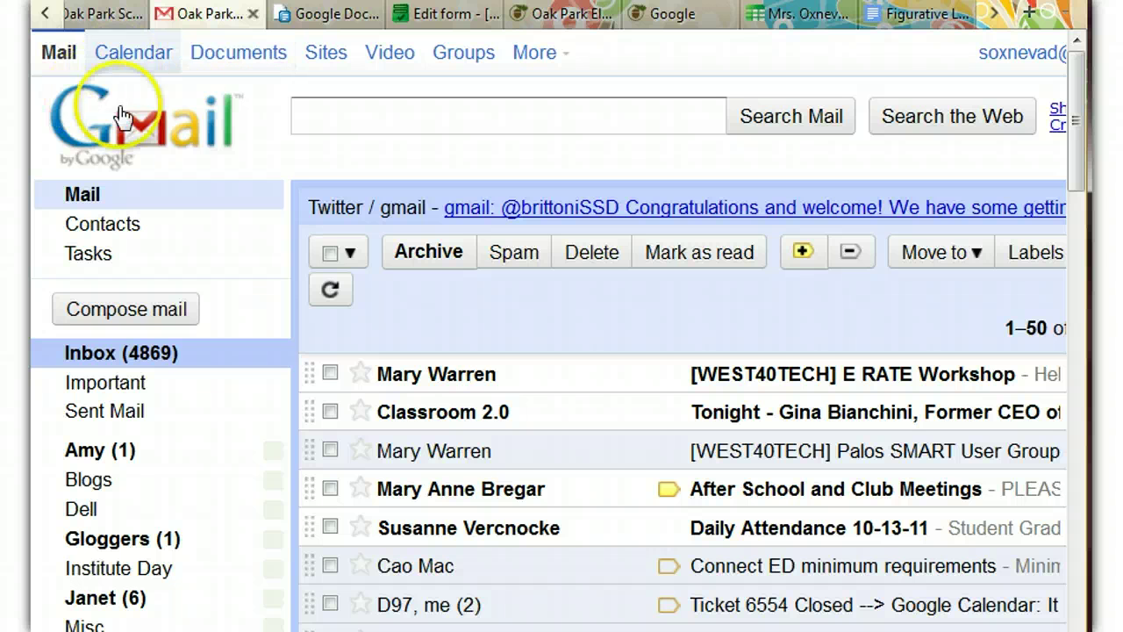
pyautogui.click(220, 53)
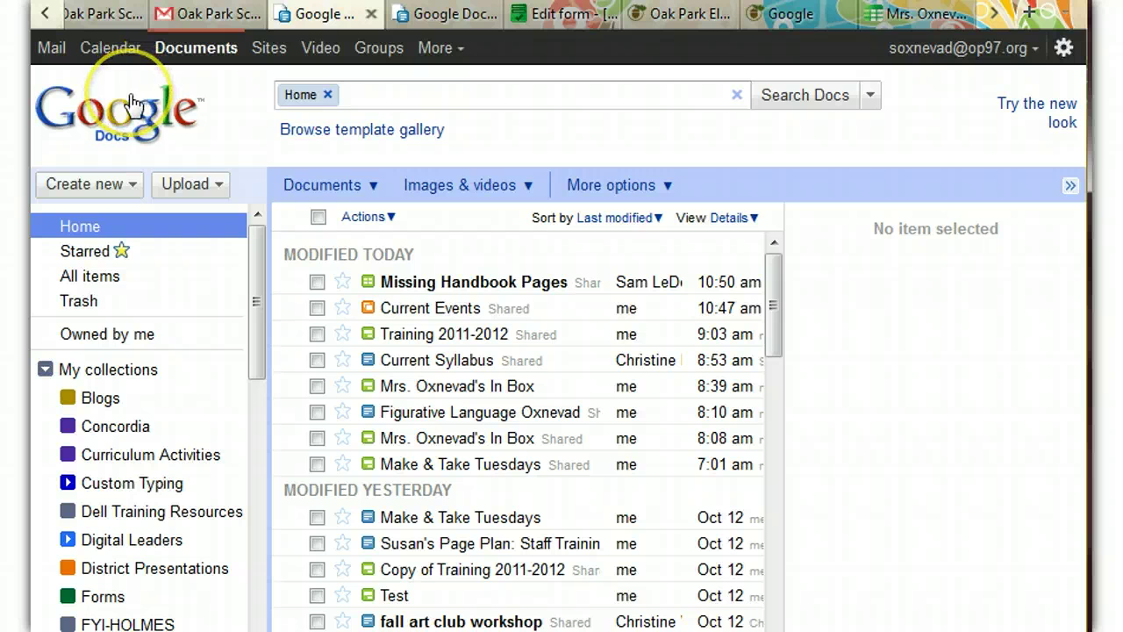
pyautogui.click(126, 185)
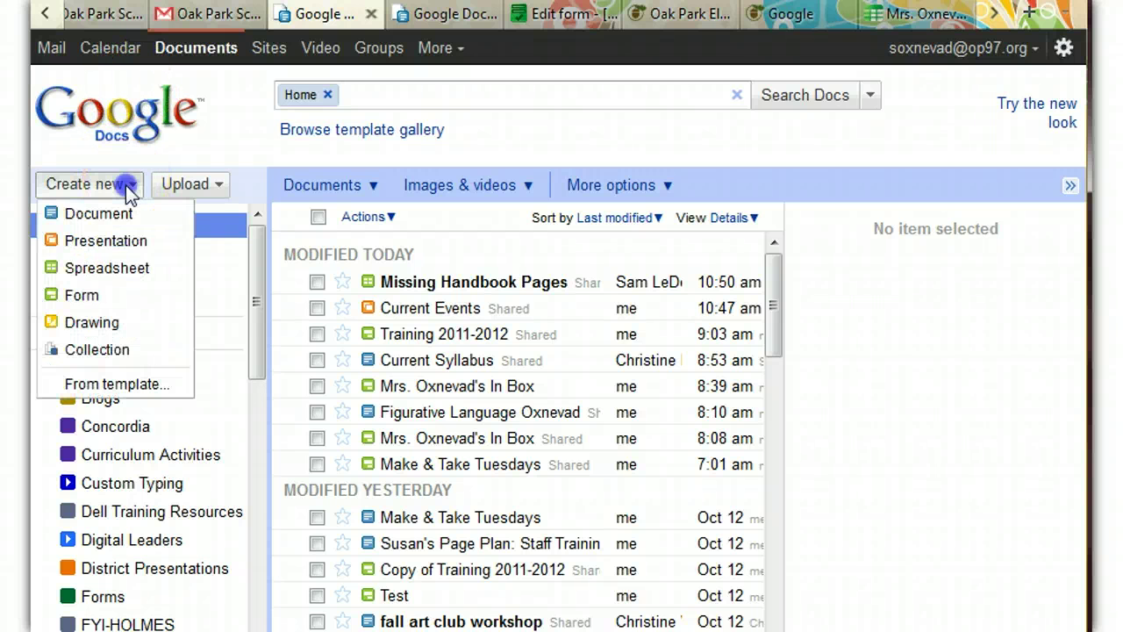
pyautogui.click(107, 297)
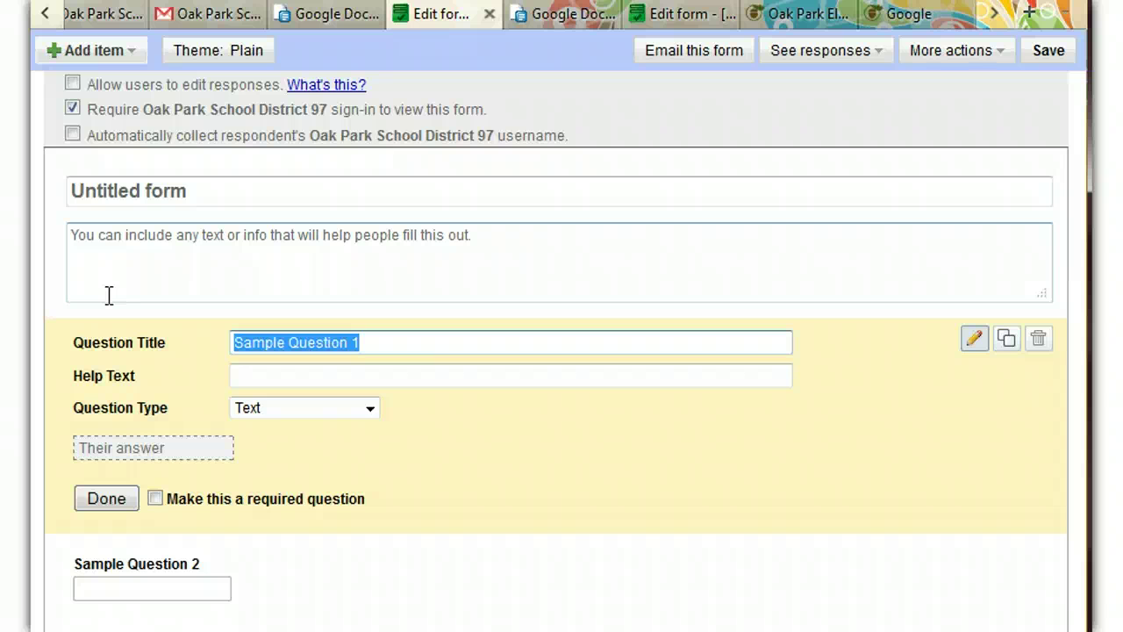
pyautogui.click(107, 293)
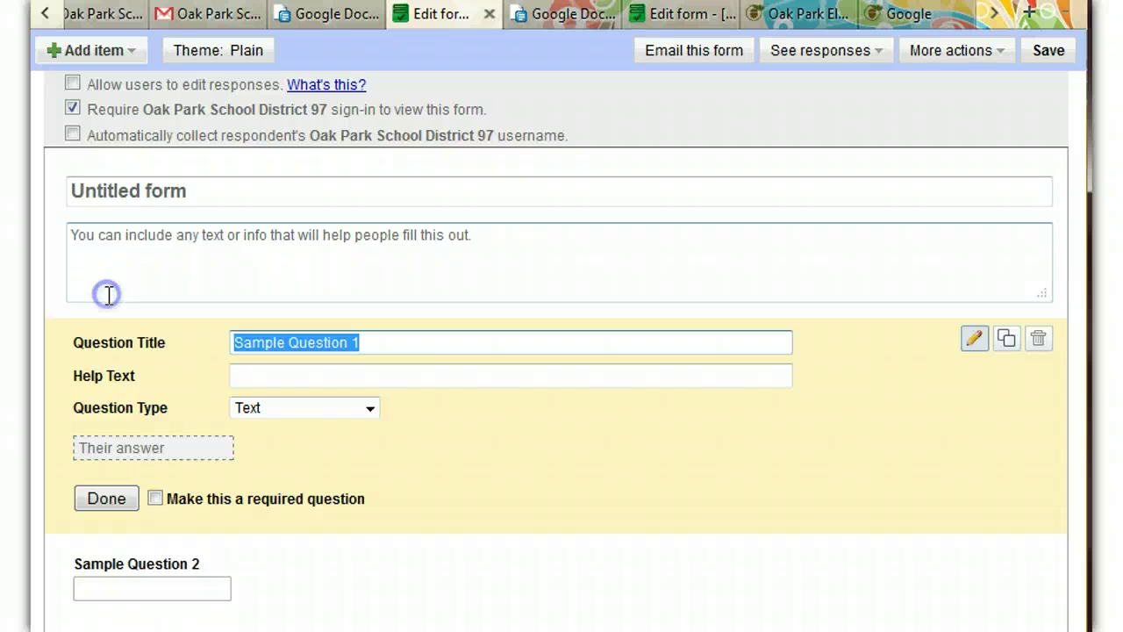
# - Replace the form's default title with the teacher's title and surname in possessive form, followed by "In Box"
pyautogui.click(209, 192)
pyautogui.press('BackSpace')
pyautogui.press('BackSpace')
pyautogui.press('BackSpace')
pyautogui.press('BackSpace')
pyautogui.press('BackSpace')
pyautogui.press('BackSpace')
pyautogui.press('BackSpace')
pyautogui.press('BackSpace')
pyautogui.press('BackSpace')
pyautogui.press('BackSpace')
pyautogui.press('BackSpace')
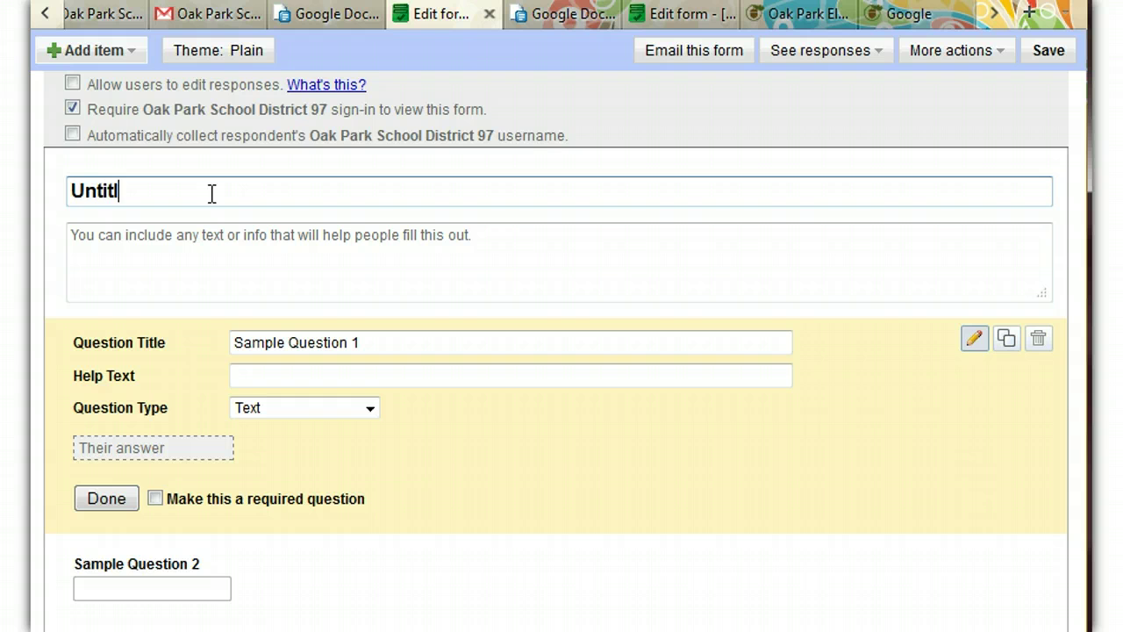
pyautogui.press('BackSpace')
pyautogui.press('BackSpace')
pyautogui.write("Mrs. Oxnevad's In Box")
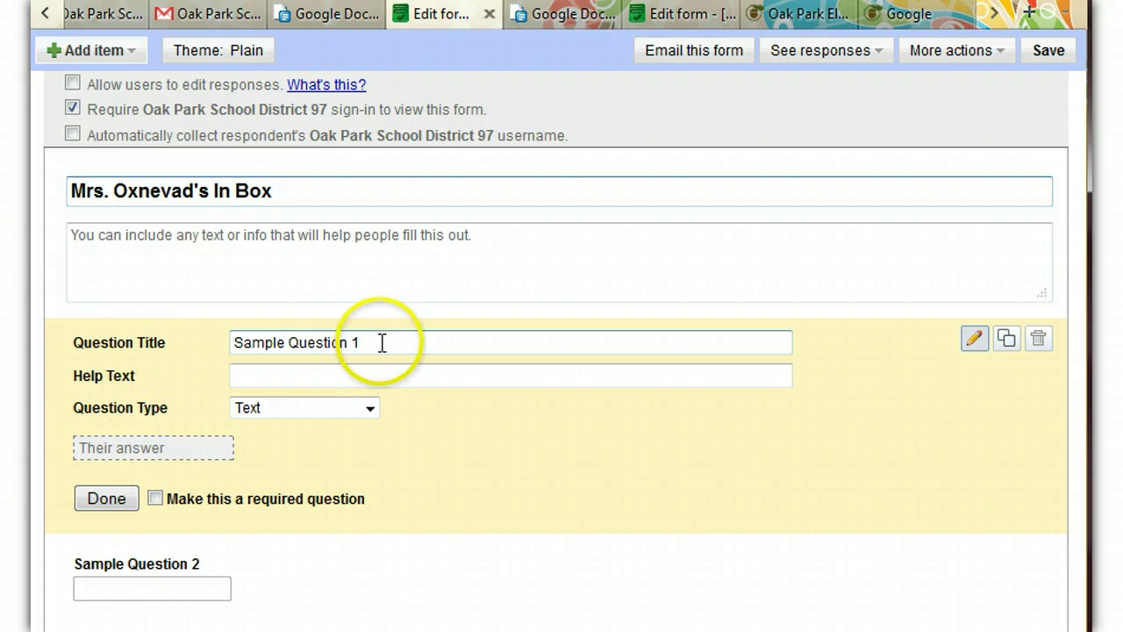
# - Title the first question "Name", keep it as a text question, make it required, and finish editing it
pyautogui.moveTo(401, 344); pyautogui.dragTo(239, 335)
pyautogui.press('BackSpace')
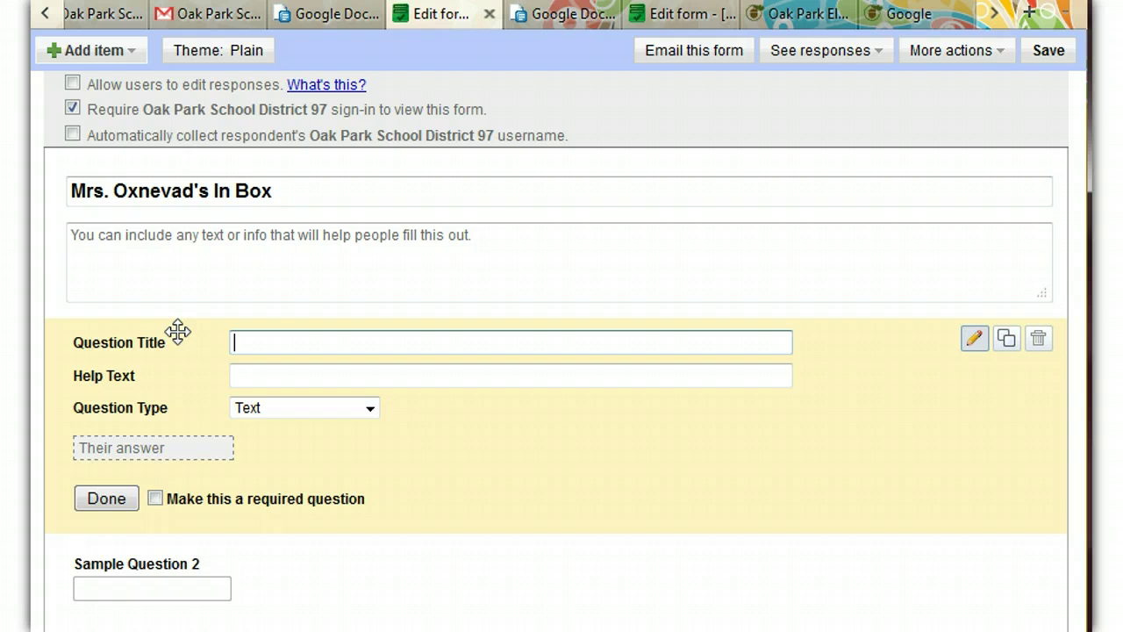
pyautogui.write('Name')
pyautogui.click(591, 413)
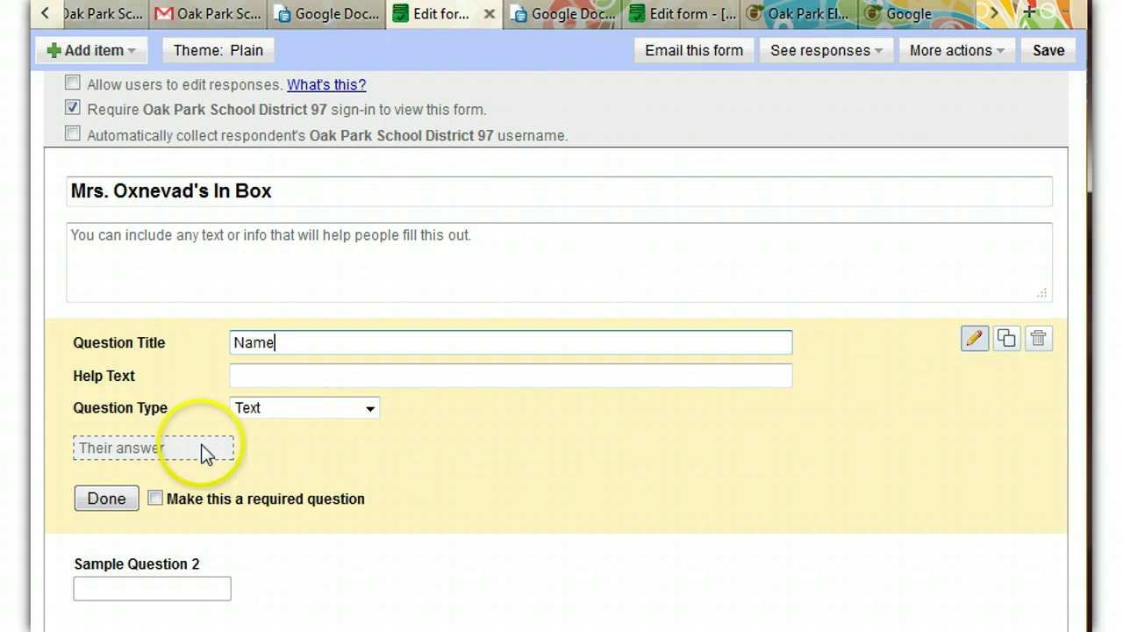
pyautogui.click(157, 500)
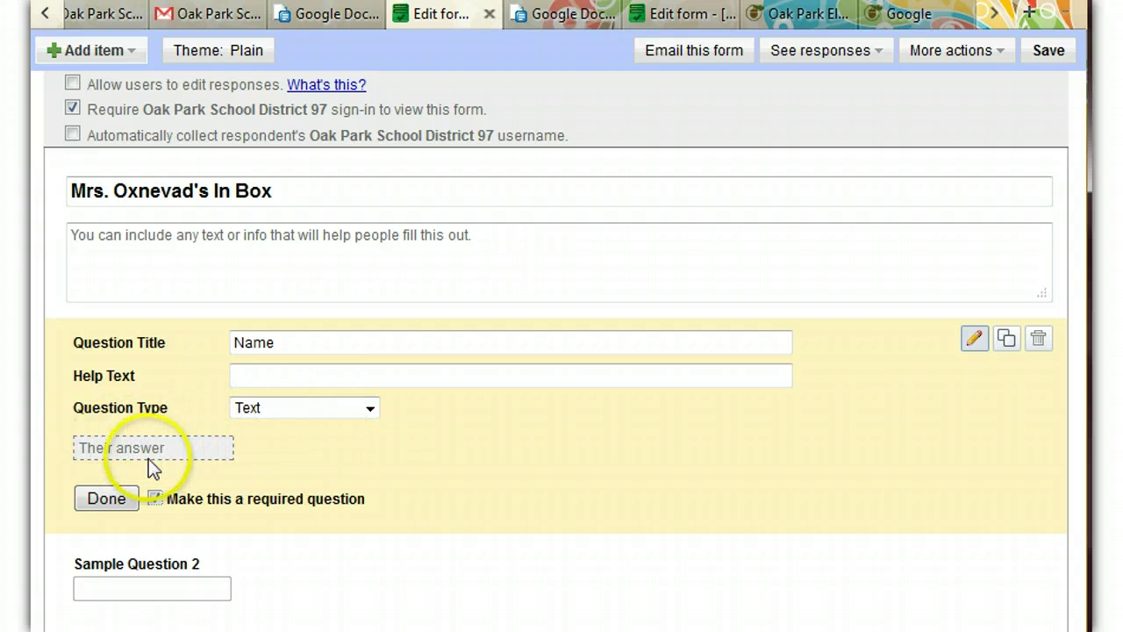
pyautogui.click(106, 499)
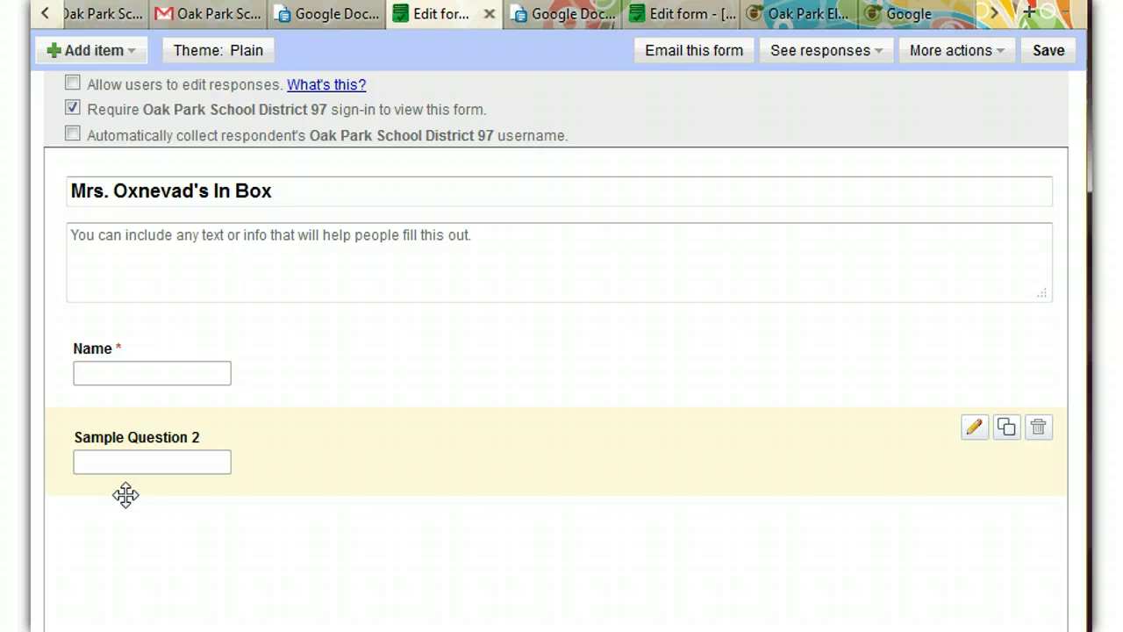
pyautogui.click(141, 455)
pyautogui.click(140, 436)
pyautogui.click(974, 428)
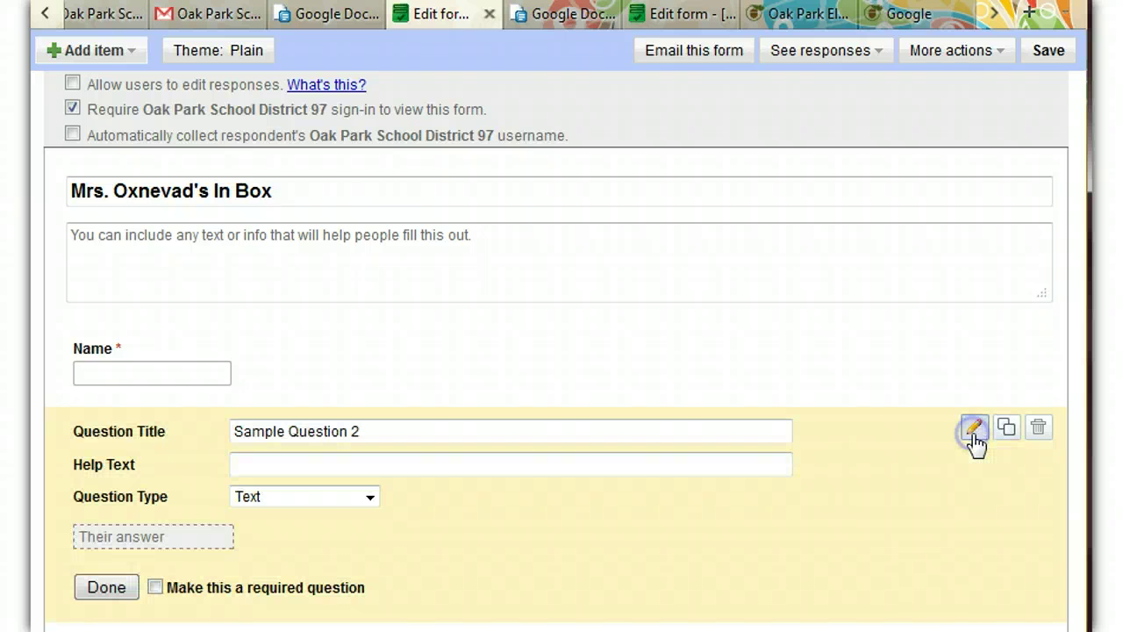
pyautogui.click(106, 587)
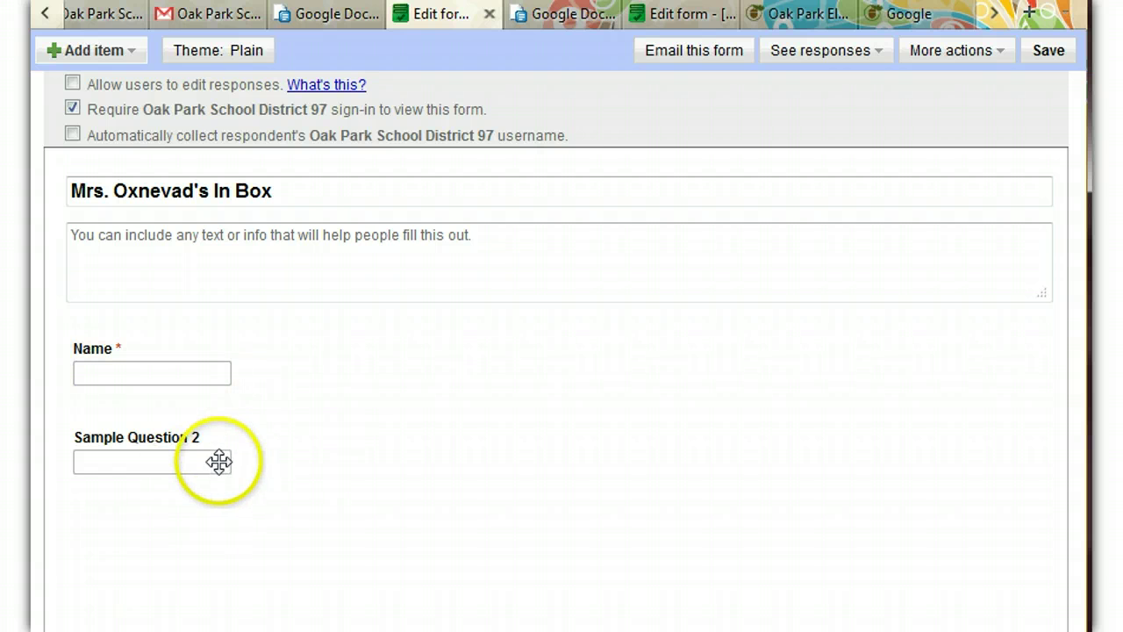
# - Retitle Sample Question 2 as "Period" and set its question type to Choose from a list
pyautogui.moveTo(195, 433)
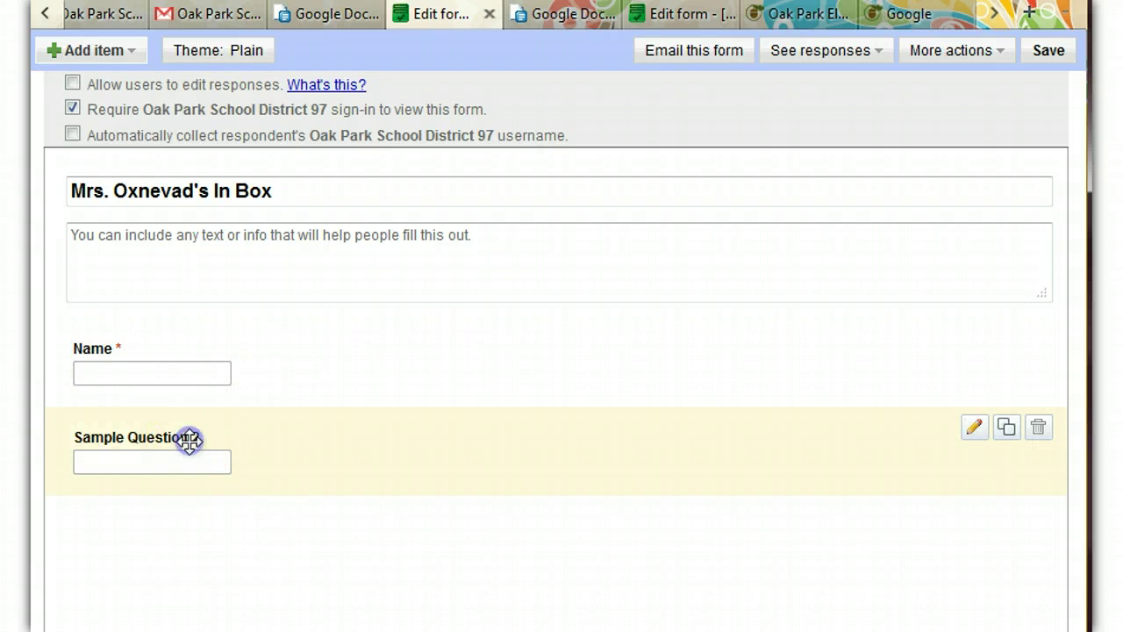
pyautogui.click(973, 428)
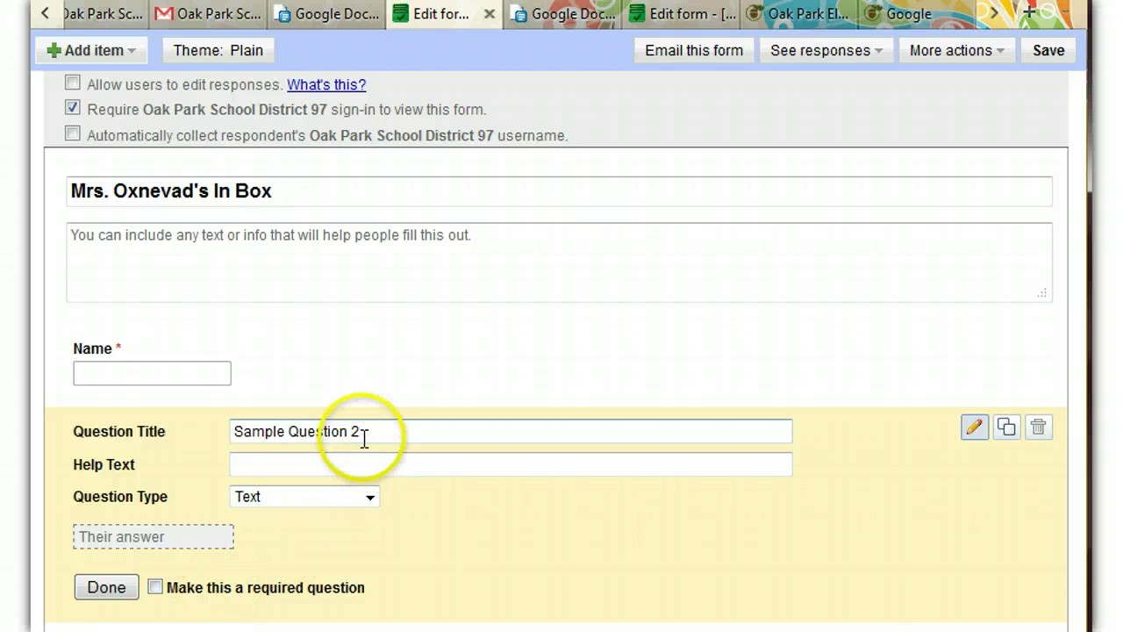
pyautogui.moveTo(369, 430); pyautogui.dragTo(111, 413)
pyautogui.write('Pe')
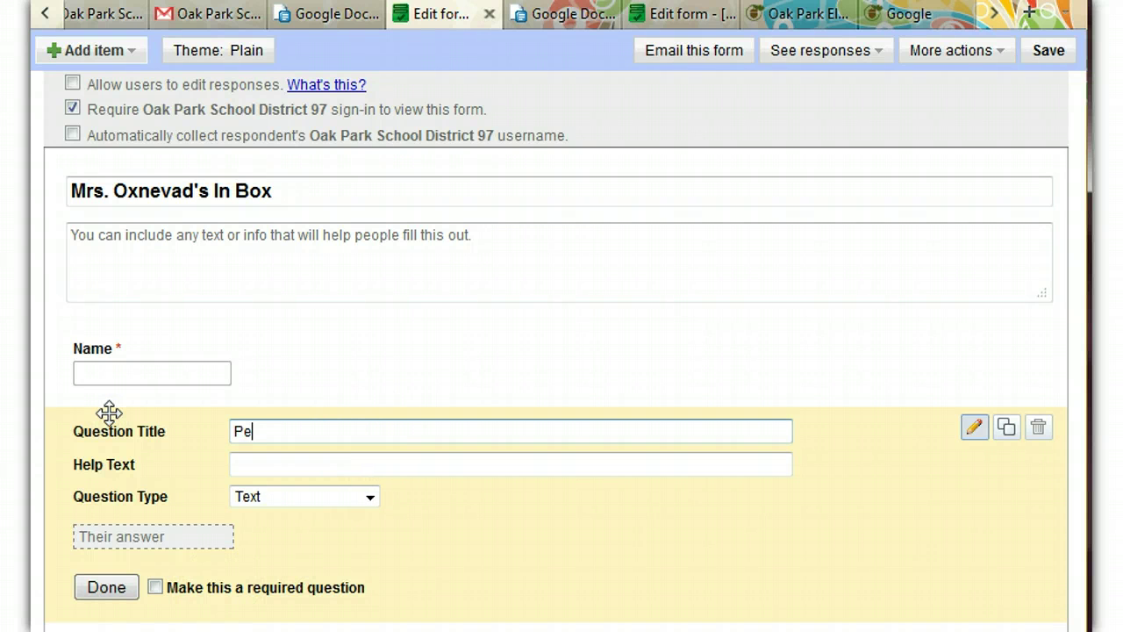
pyautogui.write('riod')
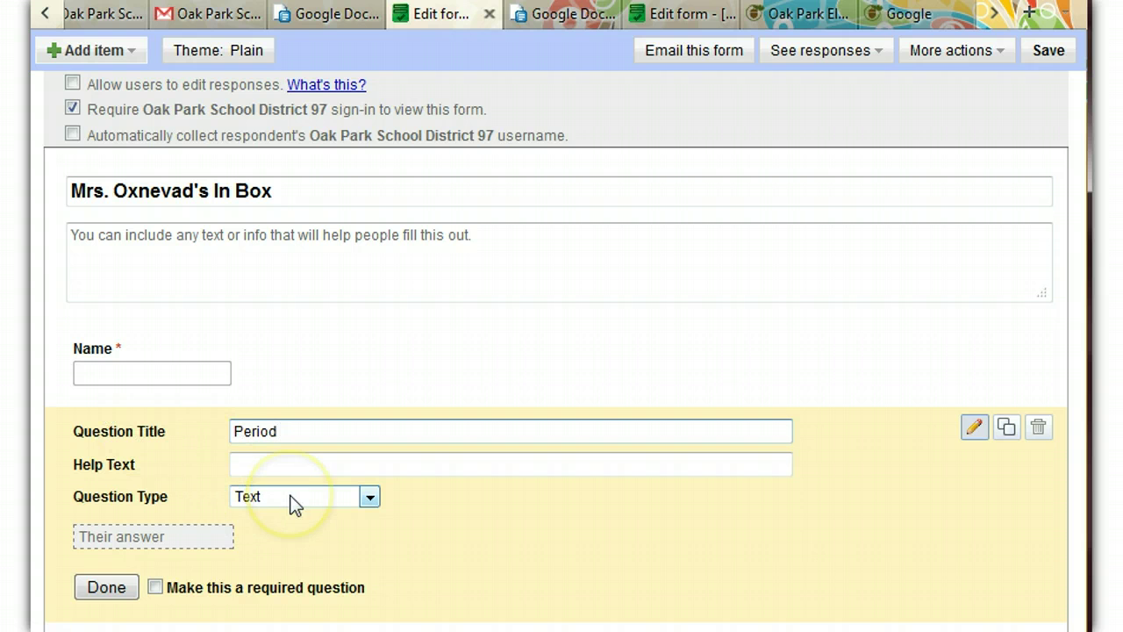
pyautogui.click(371, 497)
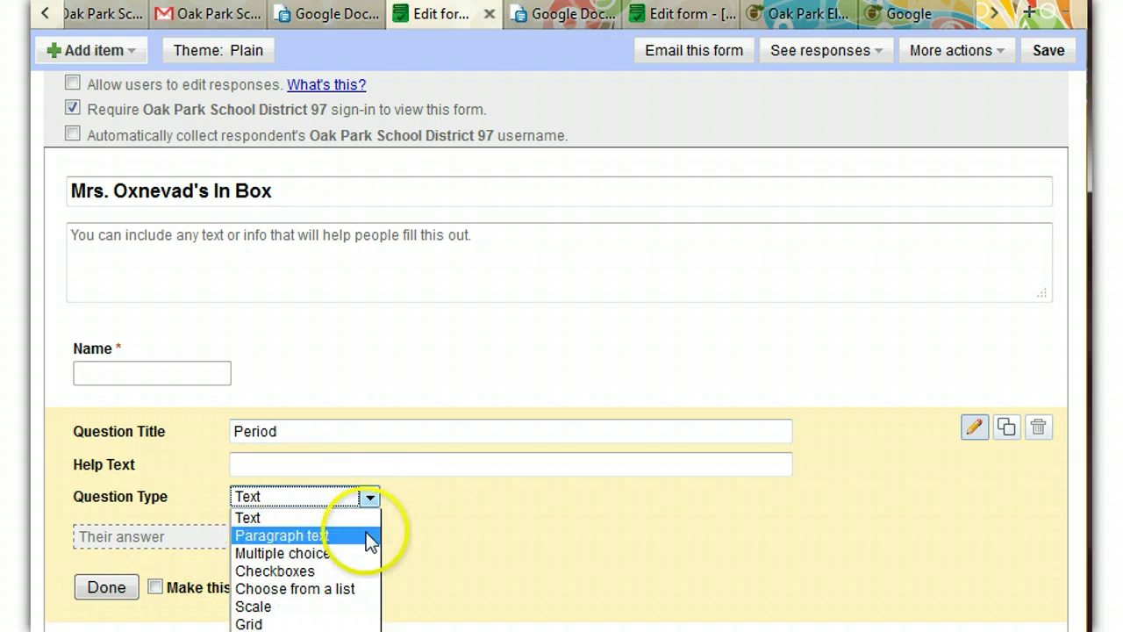
pyautogui.click(363, 588)
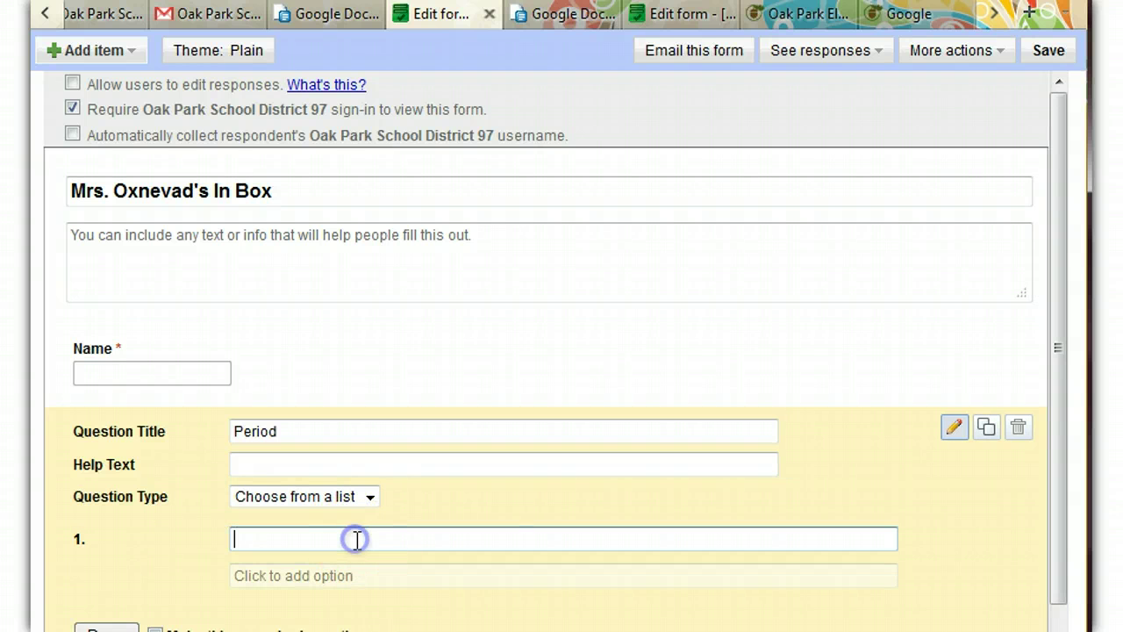
# - Fill the Period question's list with the option "Please select" followed by the numbers 1 through 9 as separate options
pyautogui.write('Please select')
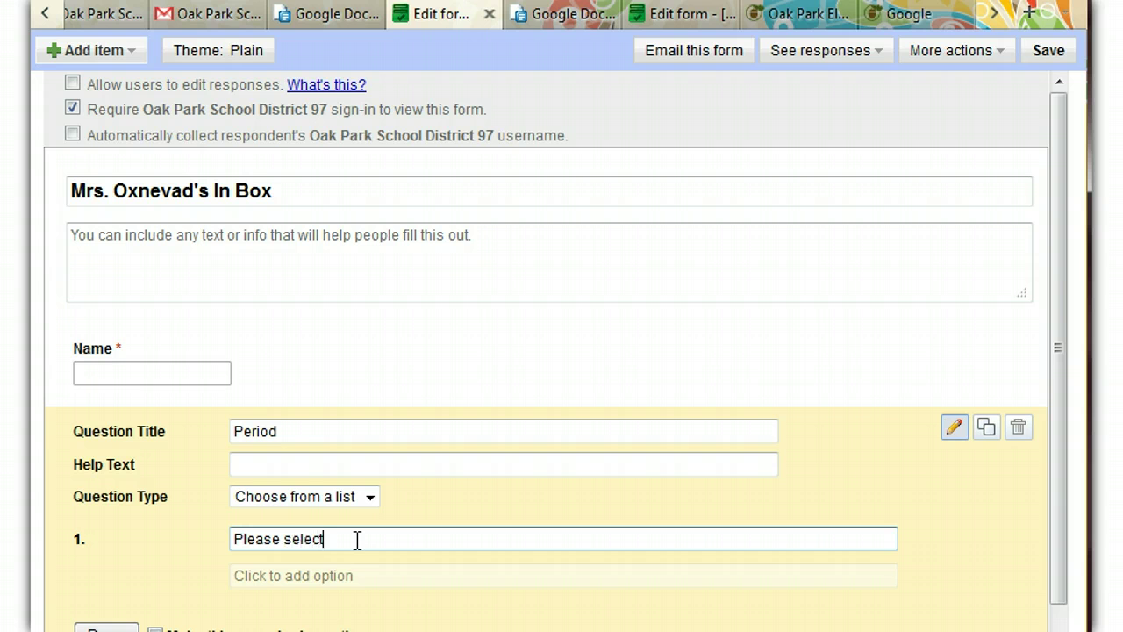
pyautogui.press('Return')
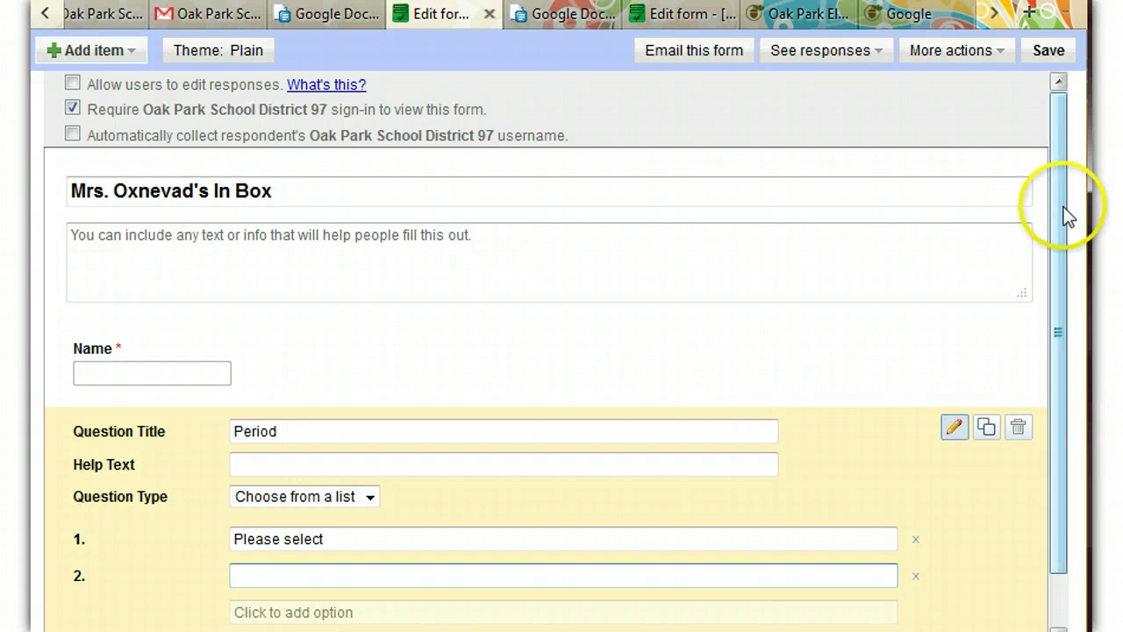
pyautogui.moveTo(1068, 217); pyautogui.dragTo(1056, 341)
pyautogui.click(367, 553)
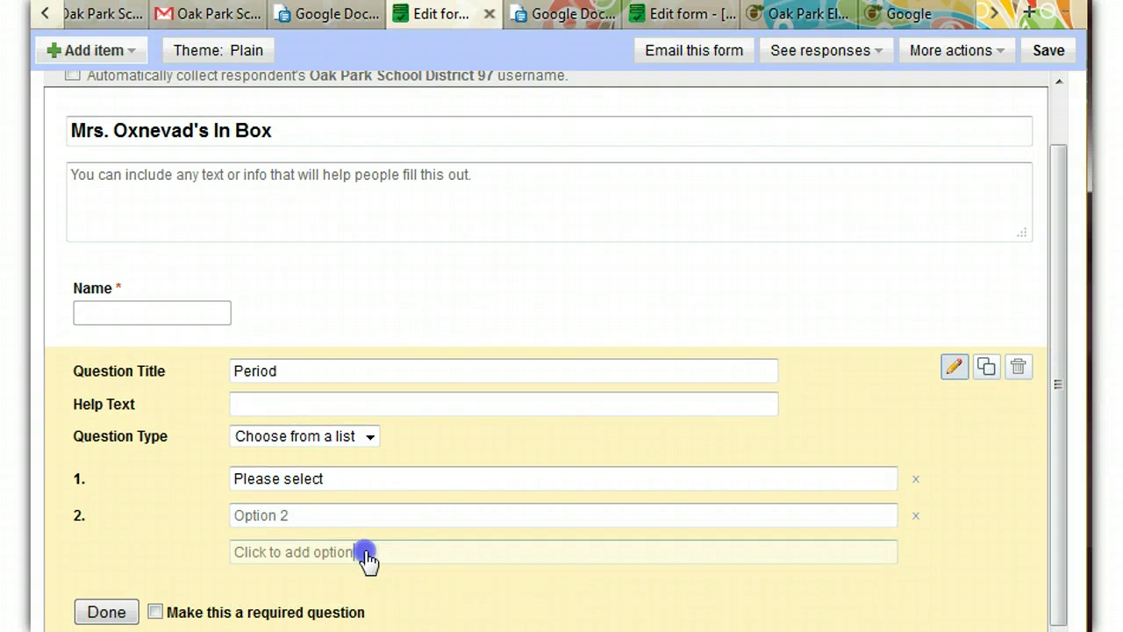
pyautogui.click(345, 514)
pyautogui.write('1')
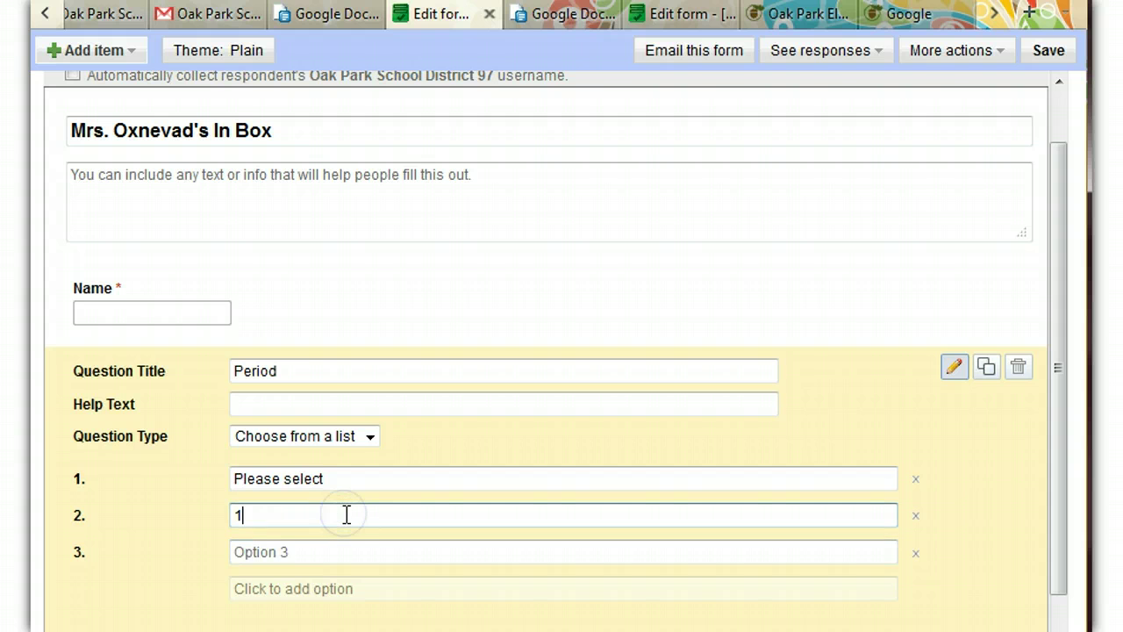
pyautogui.press('Return')
pyautogui.write('2')
pyautogui.press('Return')
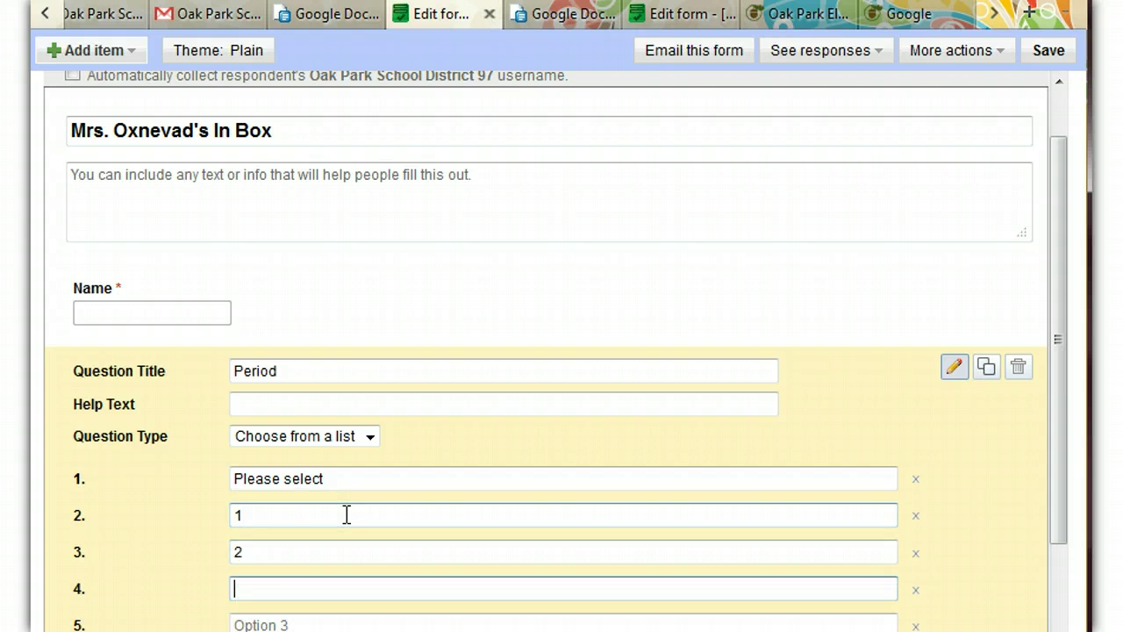
pyautogui.write('3')
pyautogui.press('Return')
pyautogui.write('4')
pyautogui.press('Return')
pyautogui.write('5')
pyautogui.press('Return')
pyautogui.write('6 7')
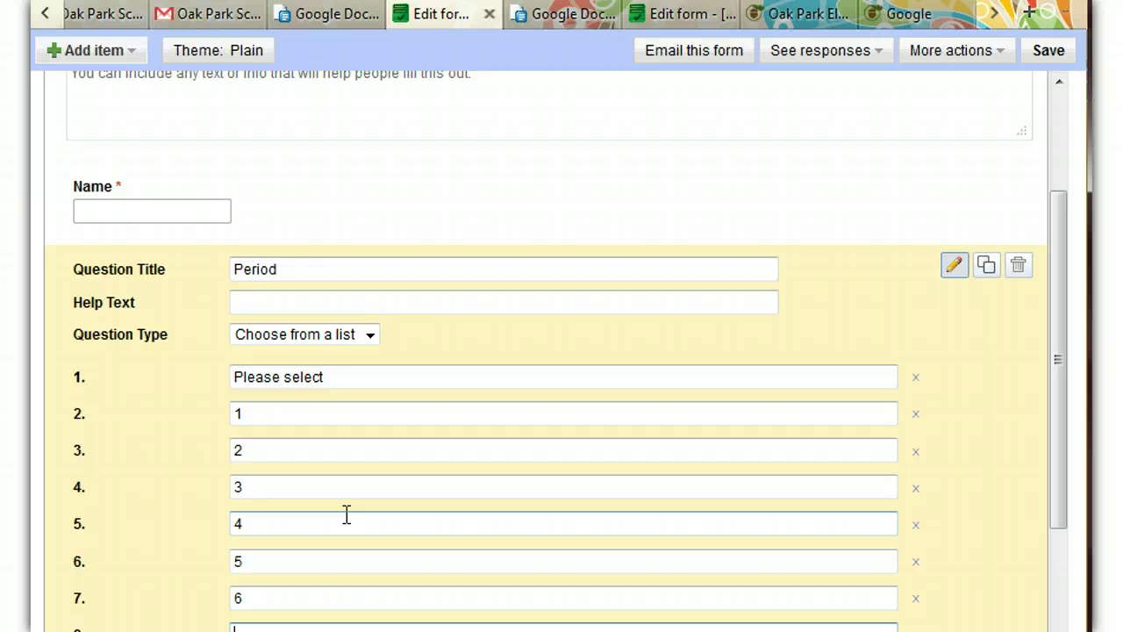
pyautogui.press('Return')
pyautogui.write('8')
pyautogui.press('Return')
pyautogui.write('9')
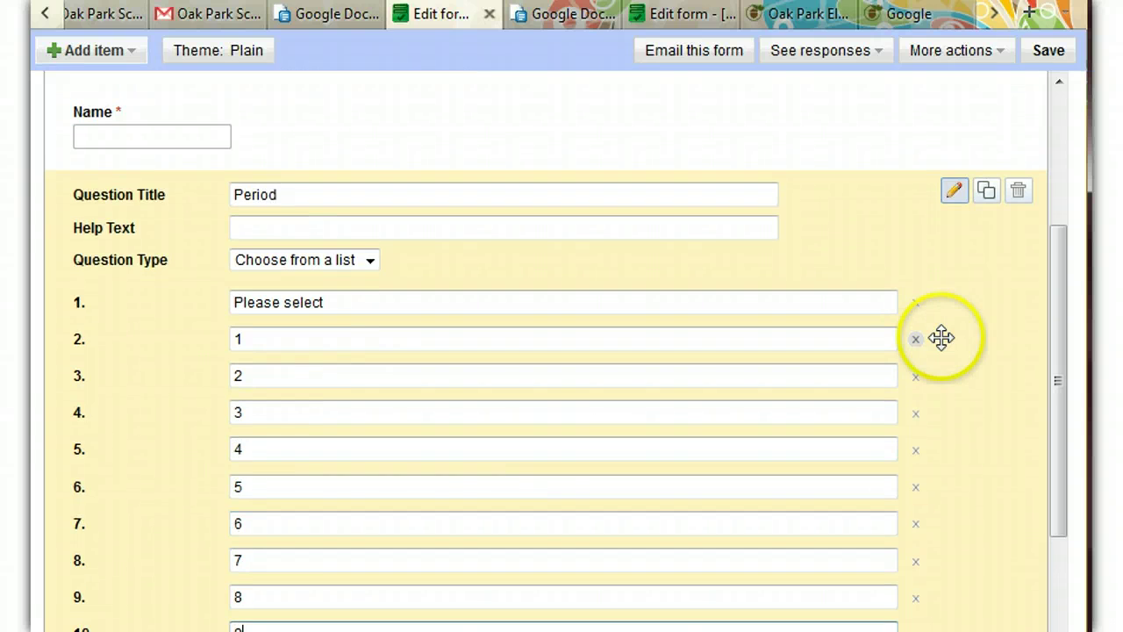
# - Remove the extra blank option below 9 in the Period list, then make the question required and finish editing it
pyautogui.moveTo(1061, 315); pyautogui.dragTo(1065, 489)
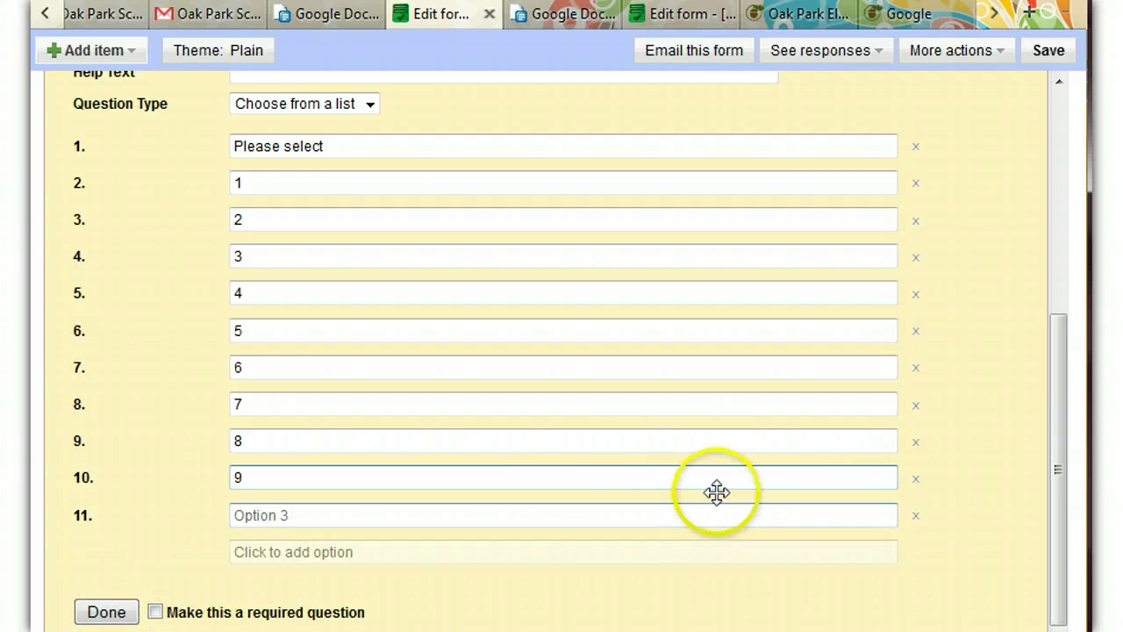
pyautogui.press('Tab')
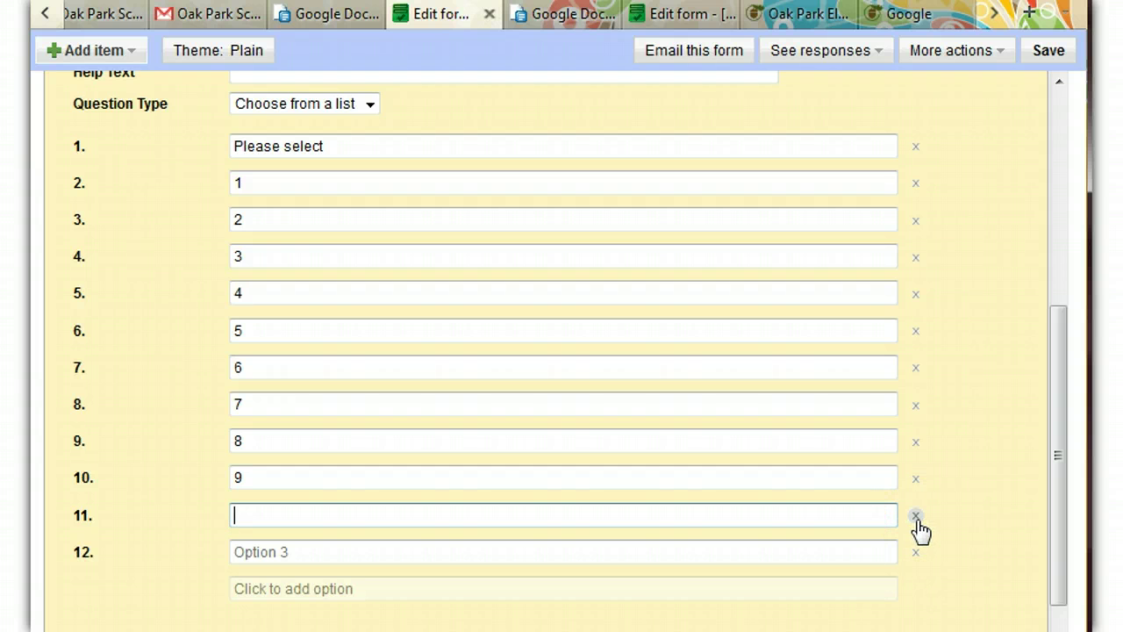
pyautogui.click(916, 520)
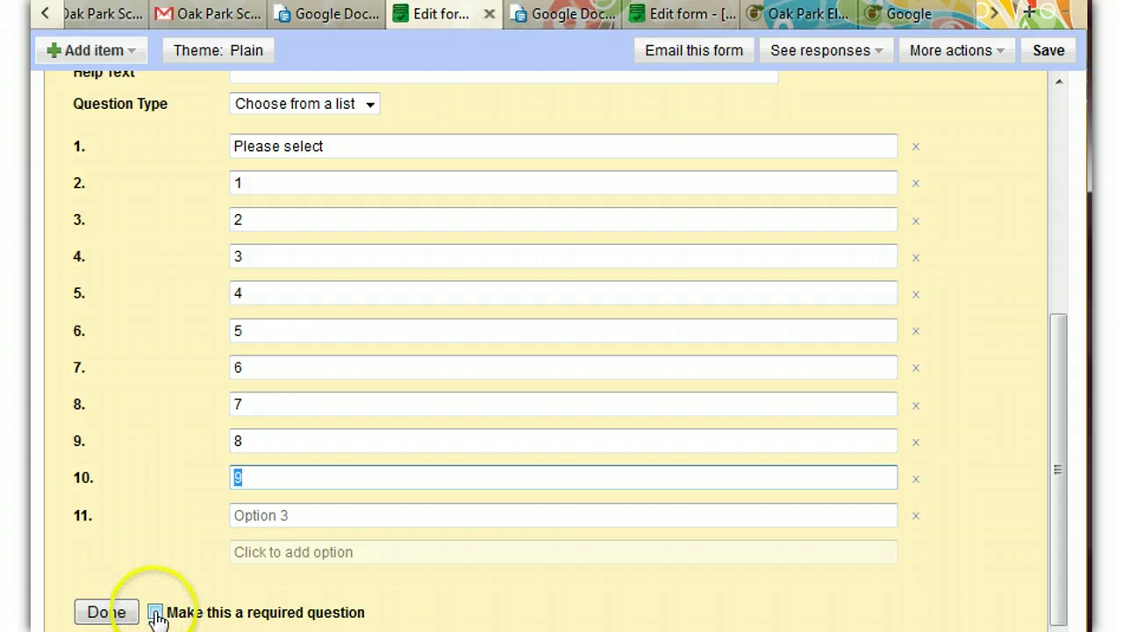
pyautogui.click(154, 611)
pyautogui.click(114, 612)
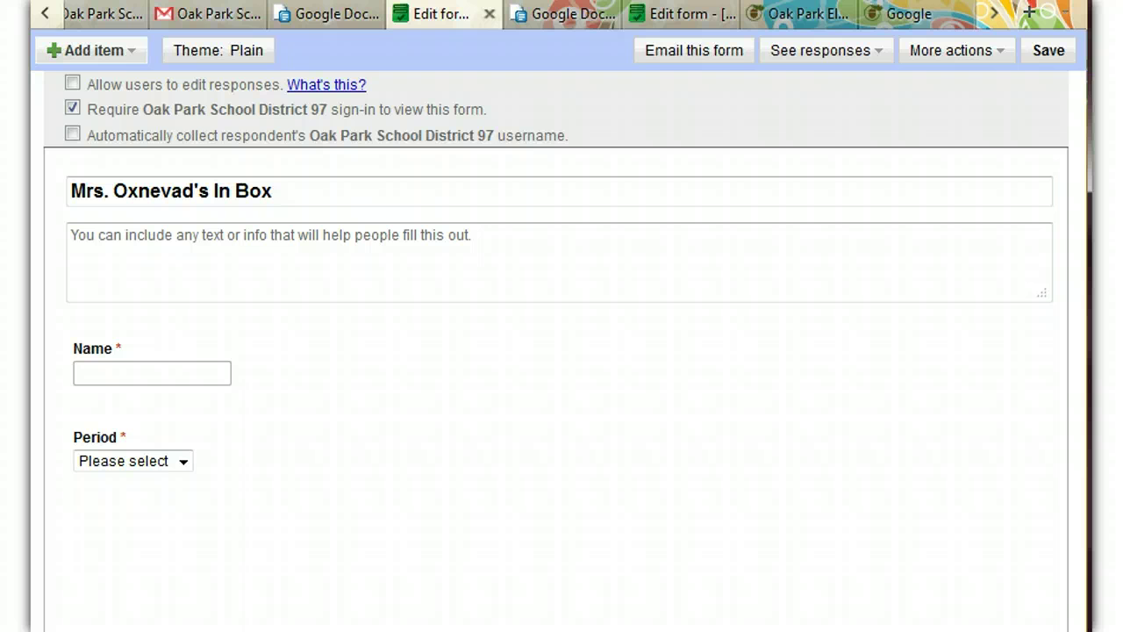
# - Add a required text question titled "Title of Assignment" and finish editing it
pyautogui.click(110, 53)
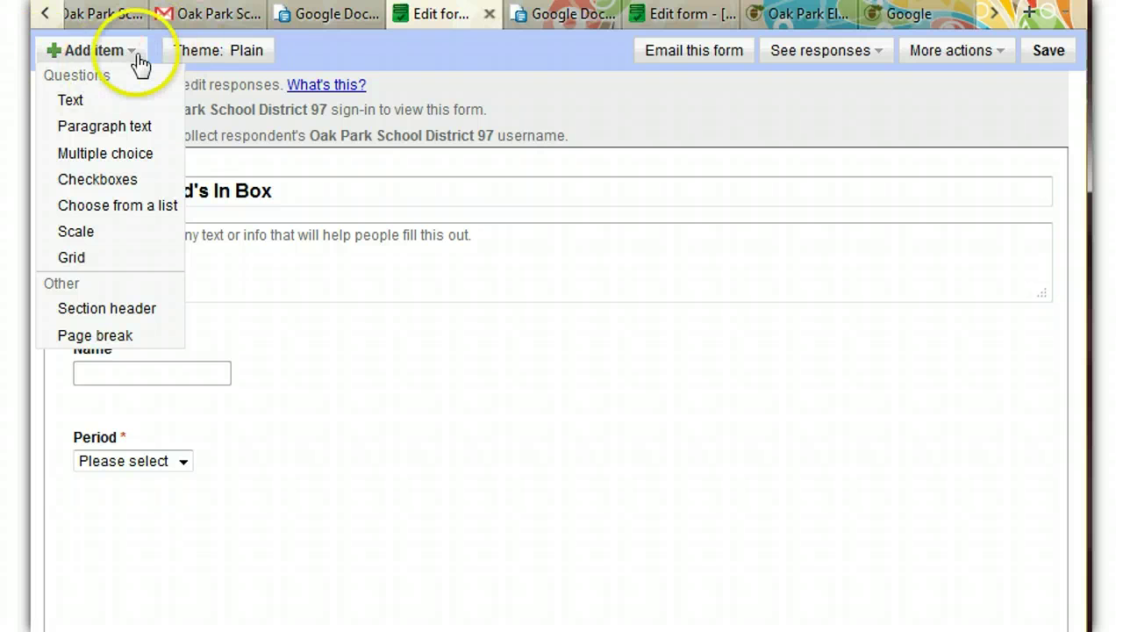
pyautogui.click(80, 99)
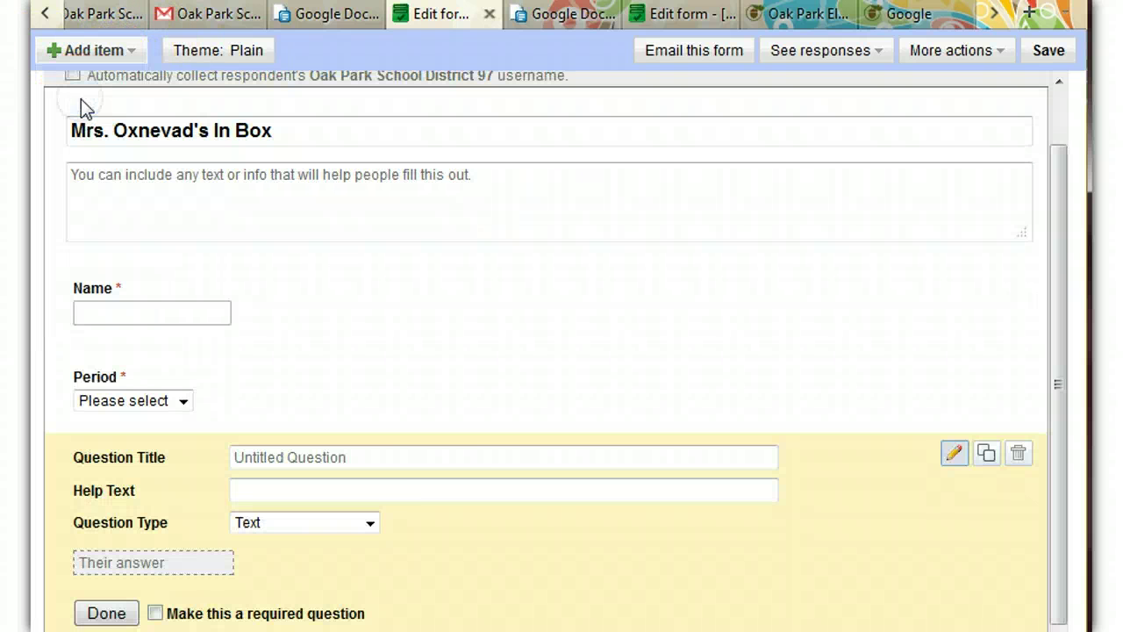
pyautogui.click(436, 457)
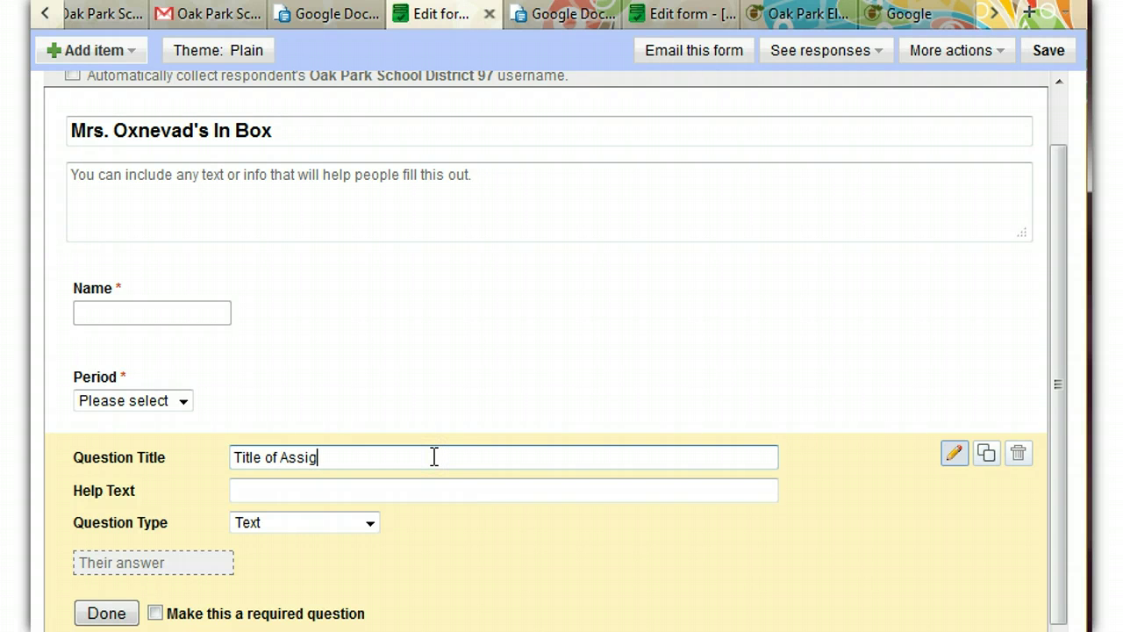
pyautogui.click(154, 614)
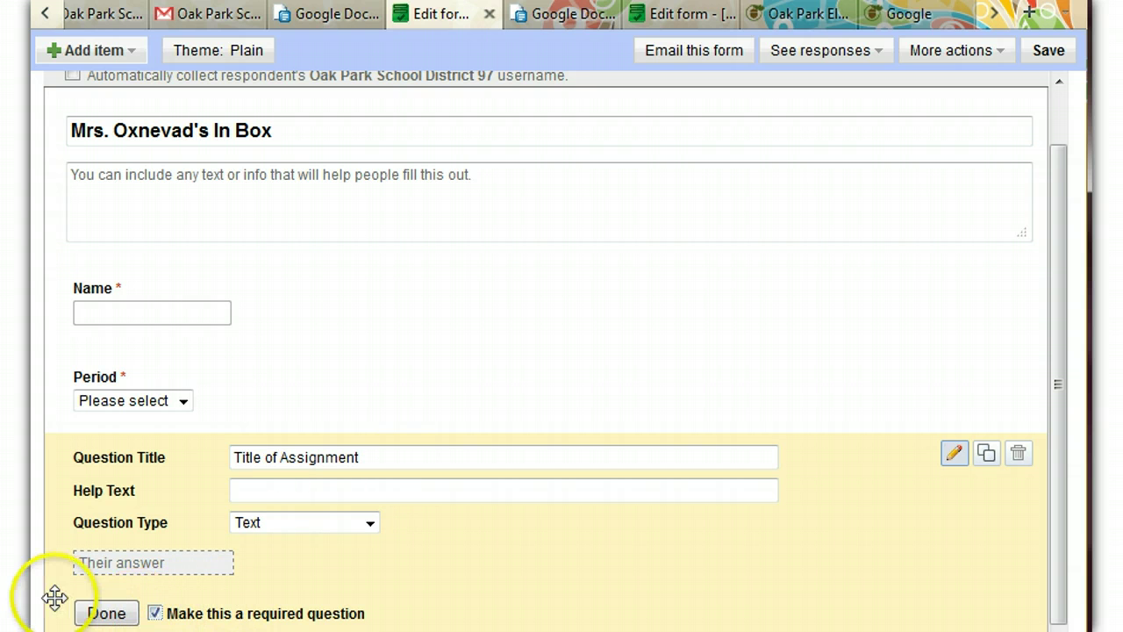
pyautogui.click(104, 613)
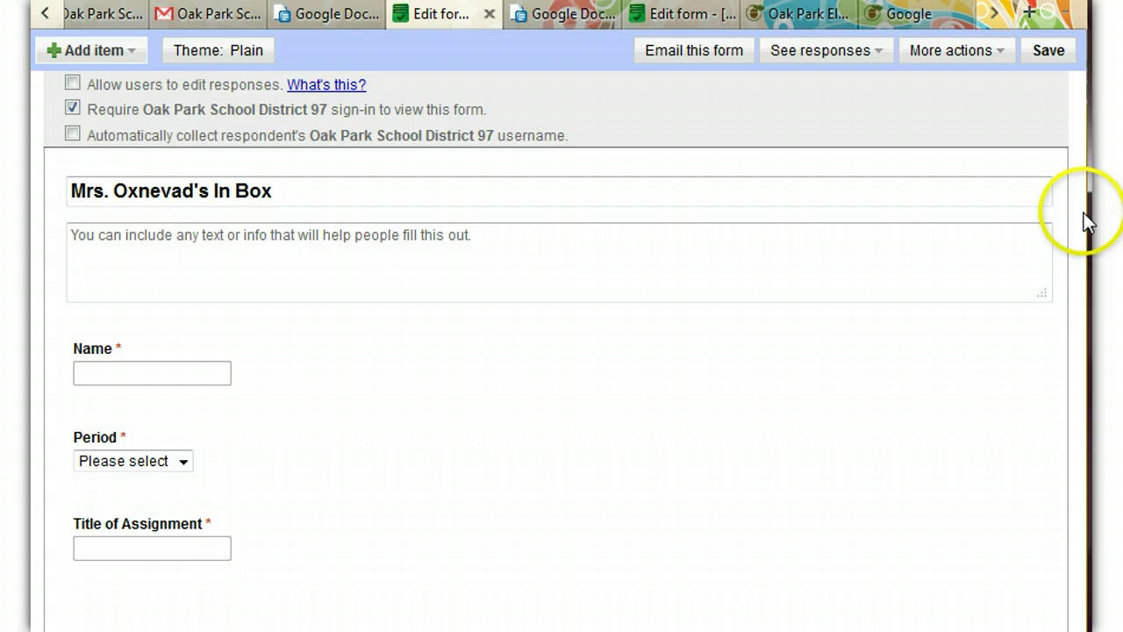
# - Add a new text question to the end of the form and title it "Link to assignment"
pyautogui.moveTo(1083, 212); pyautogui.dragTo(1111, 213)
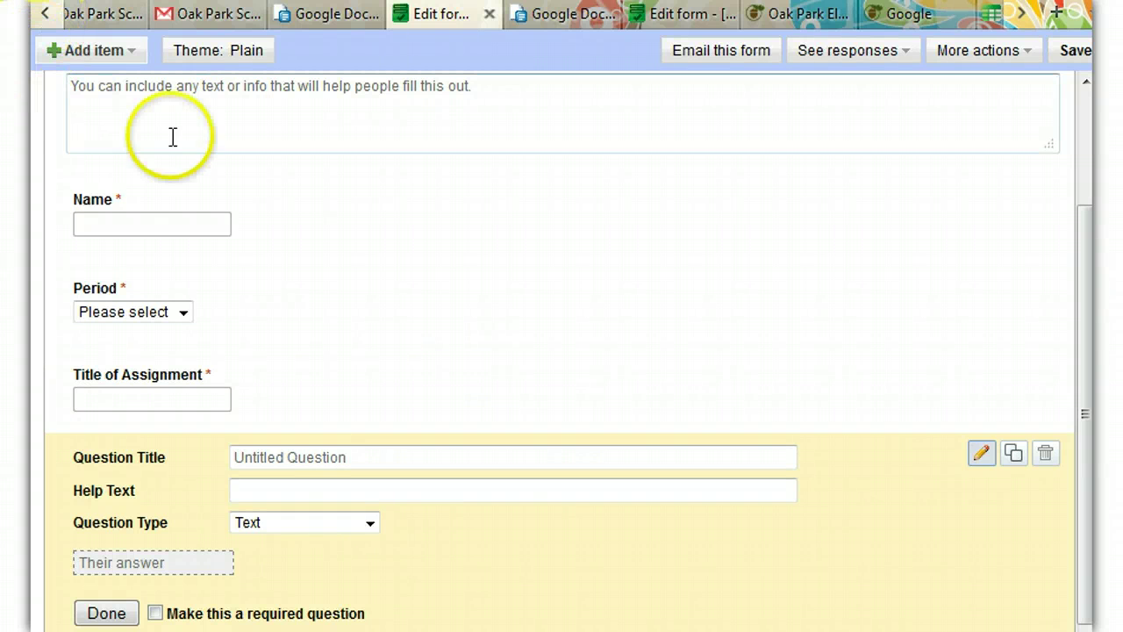
pyautogui.click(131, 52)
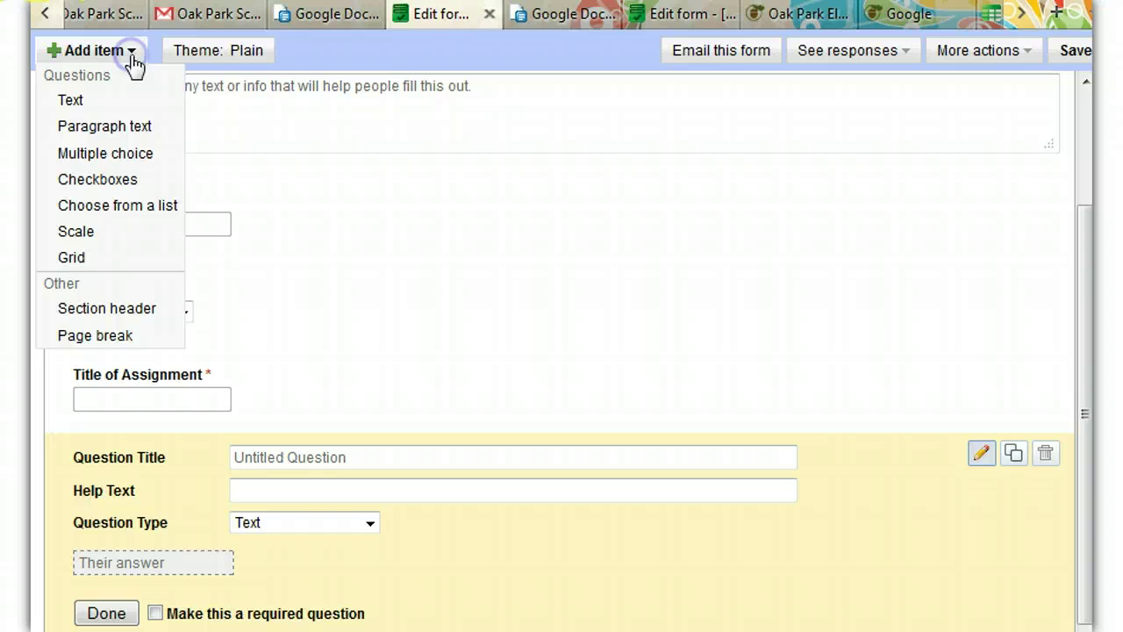
pyautogui.click(101, 100)
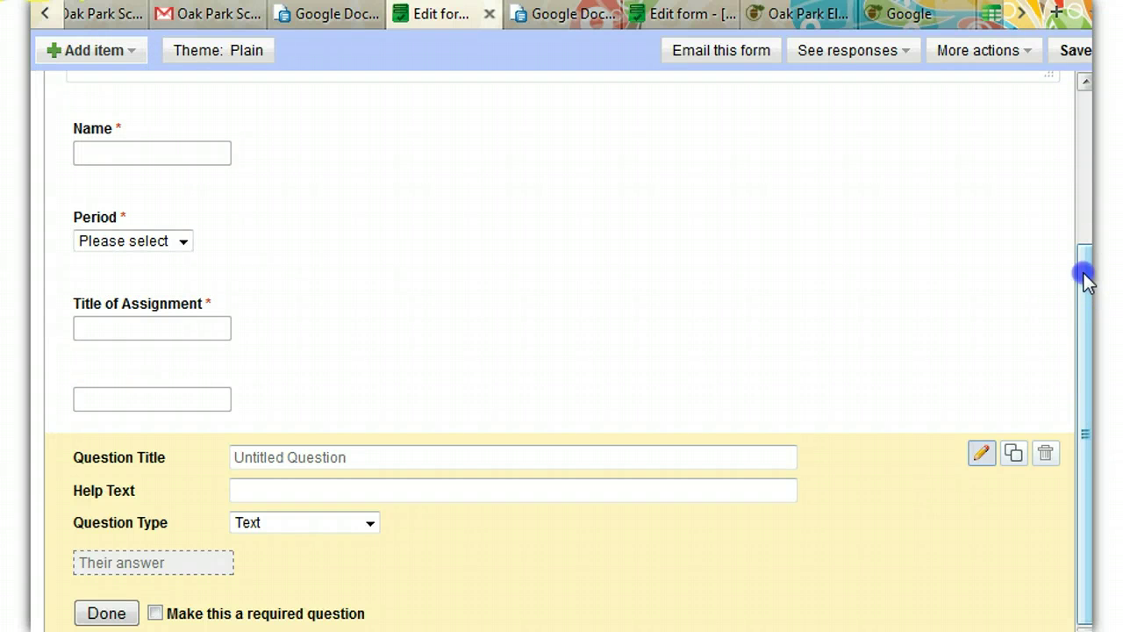
pyautogui.click(554, 463)
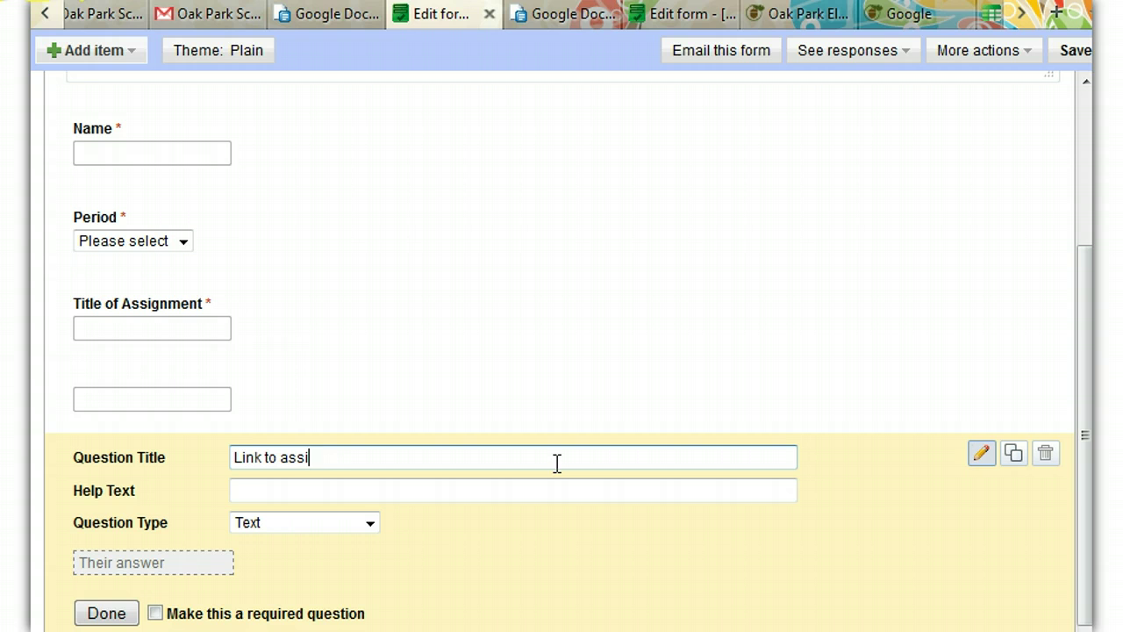
pyautogui.write('Link to assignment')
# - Give the Link to assignment question the help text "copy and paste", make it required, and finish editing it
pyautogui.click(549, 494)
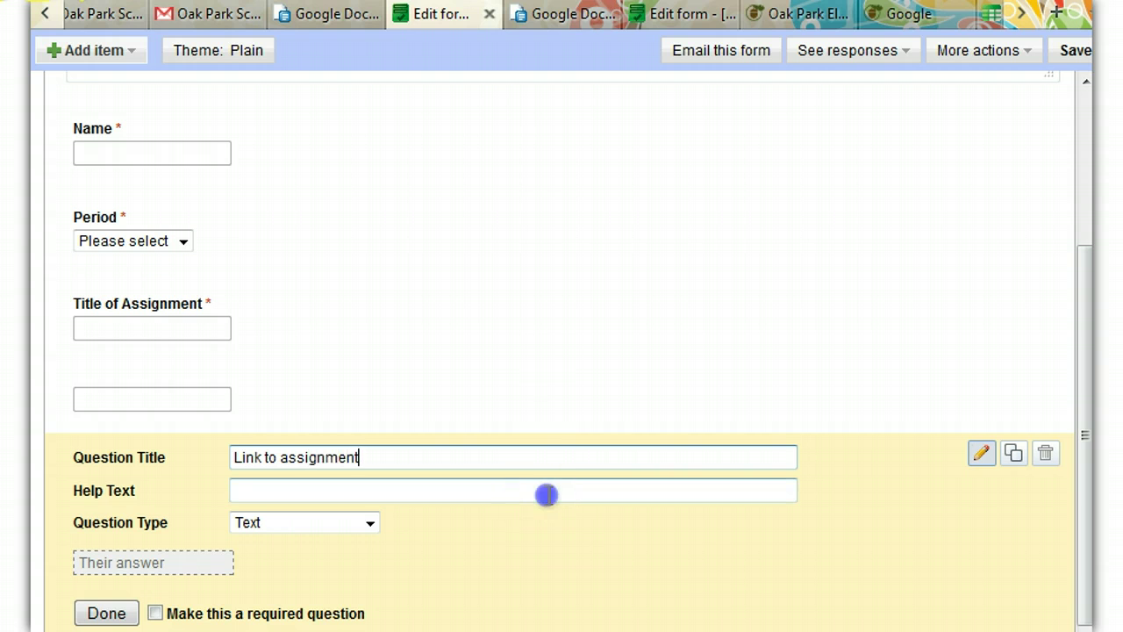
pyautogui.write('copy and paste')
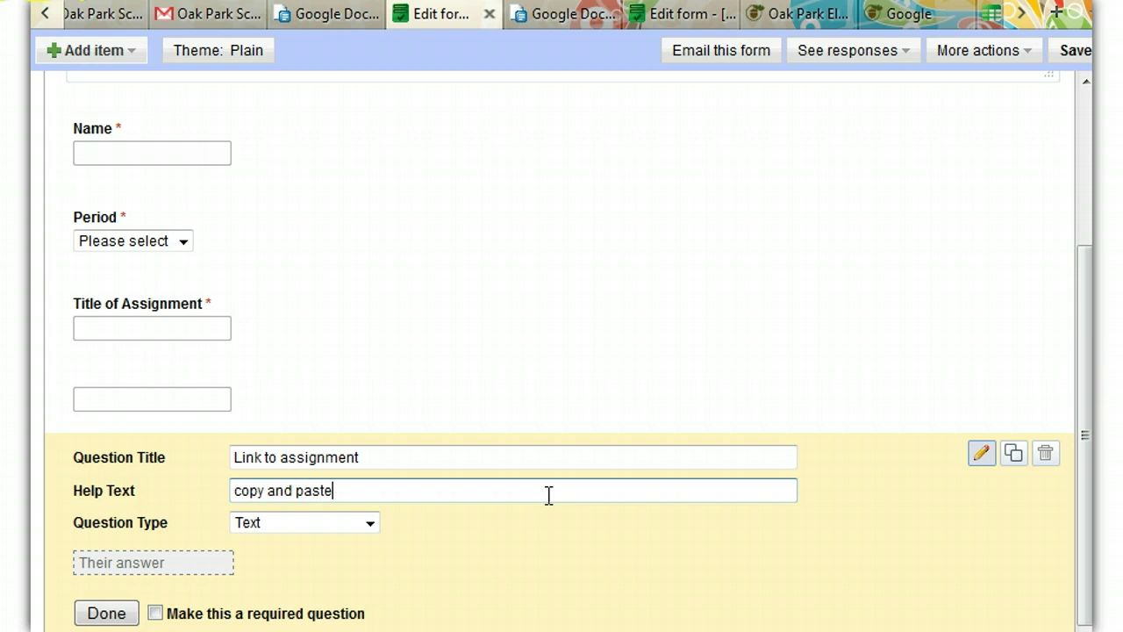
pyautogui.click(544, 505)
pyautogui.click(1086, 359)
pyautogui.moveTo(580, 371); pyautogui.dragTo(164, 614)
pyautogui.click(154, 614)
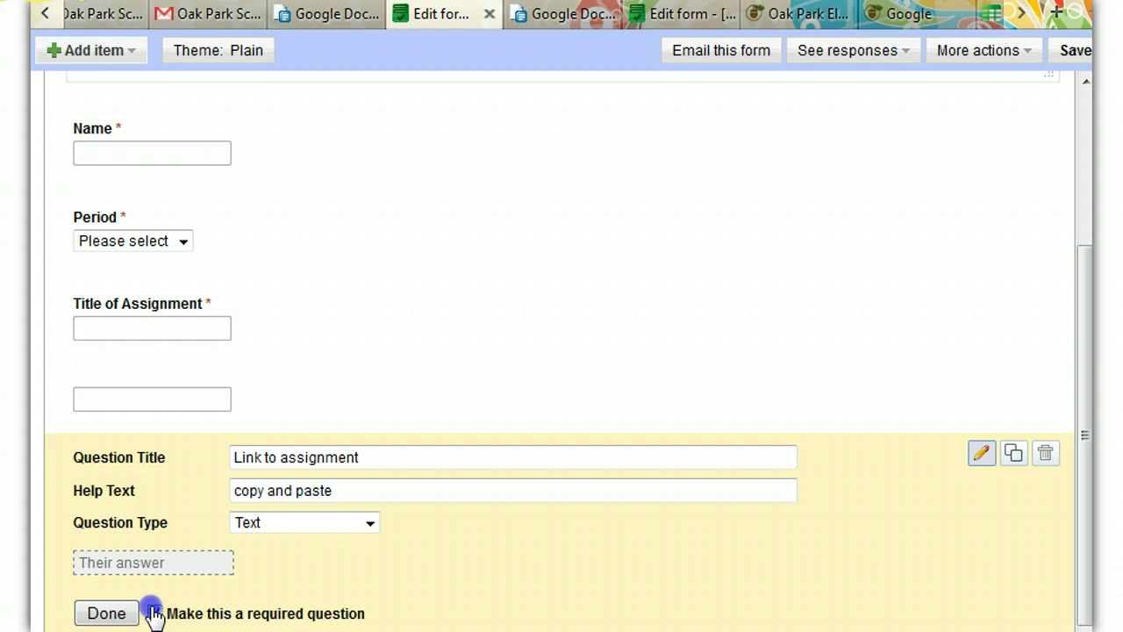
pyautogui.click(101, 612)
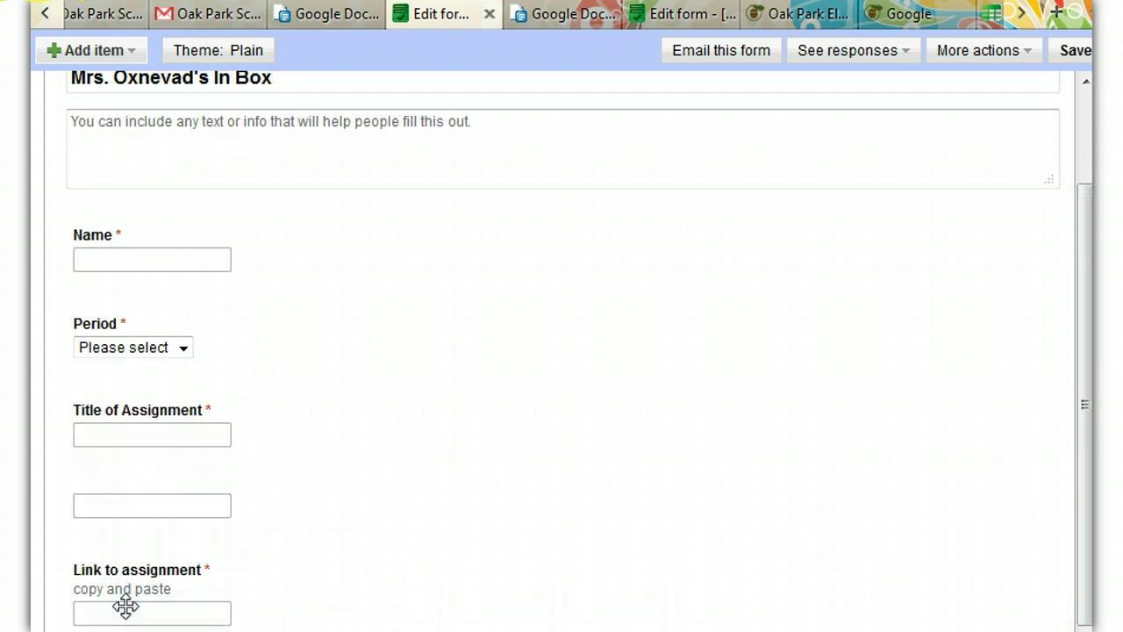
# - Add an optional paragraph text question titled "Anything else?" at the end of the form and finish editing it
pyautogui.moveTo(1086, 359); pyautogui.dragTo(1086, 452)
pyautogui.click(93, 50)
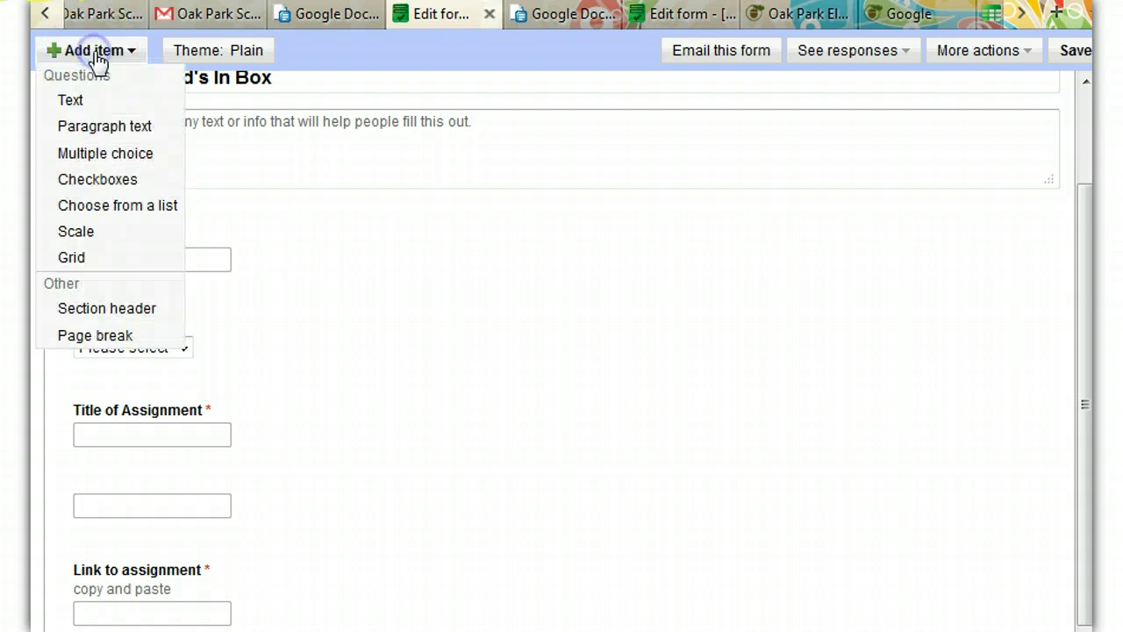
pyautogui.click(80, 131)
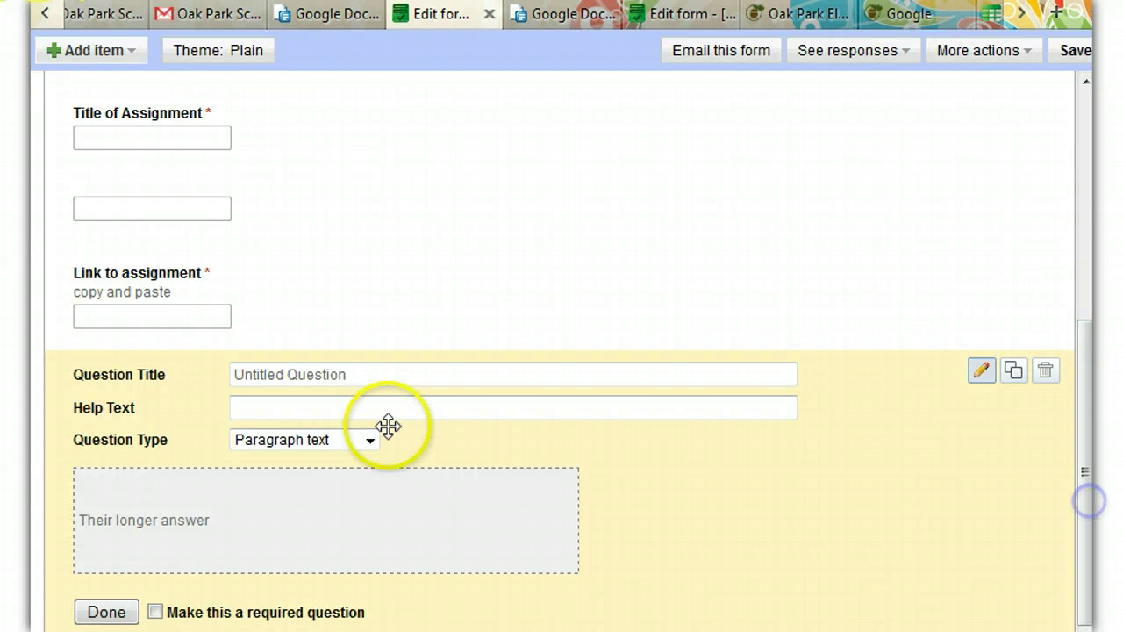
pyautogui.click(380, 375)
pyautogui.write('Anything else?')
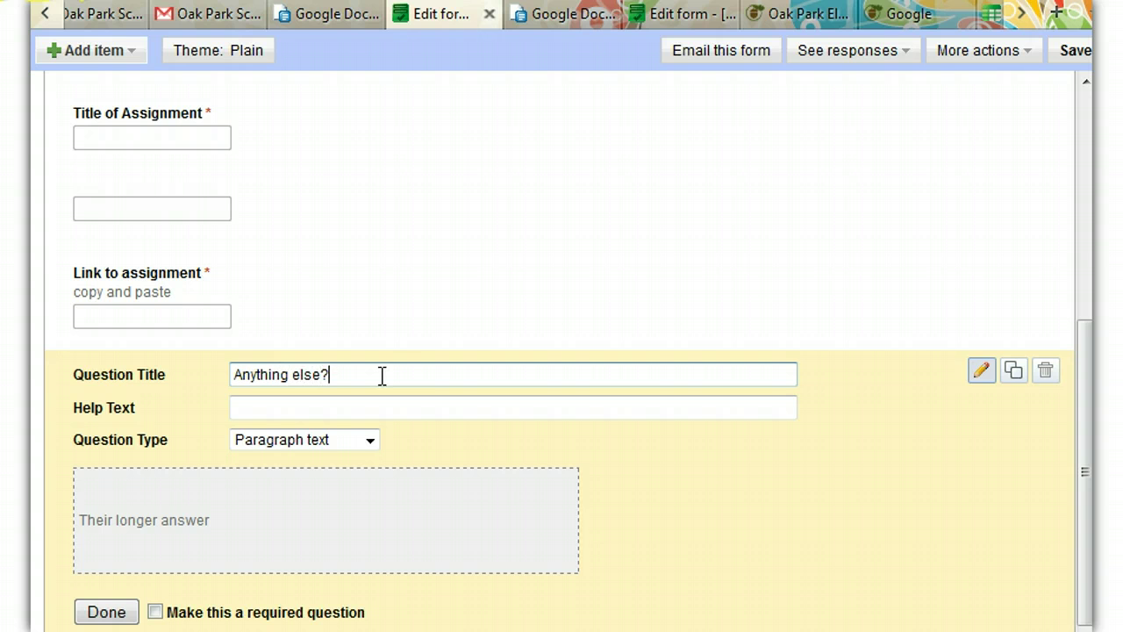
pyautogui.click(381, 375)
pyautogui.click(260, 474)
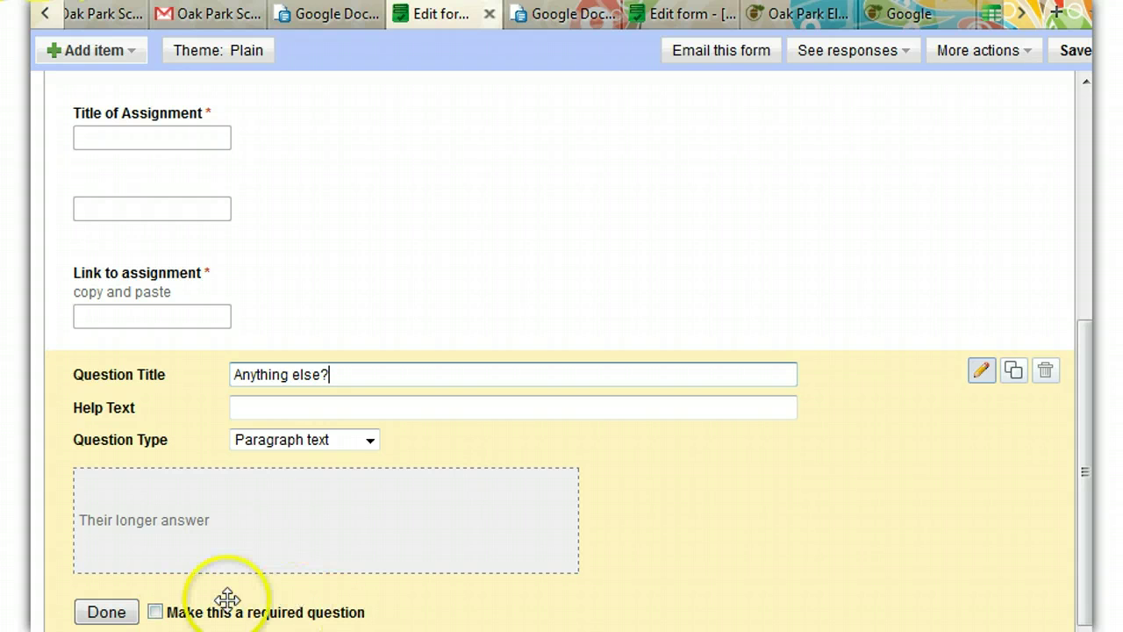
pyautogui.click(110, 612)
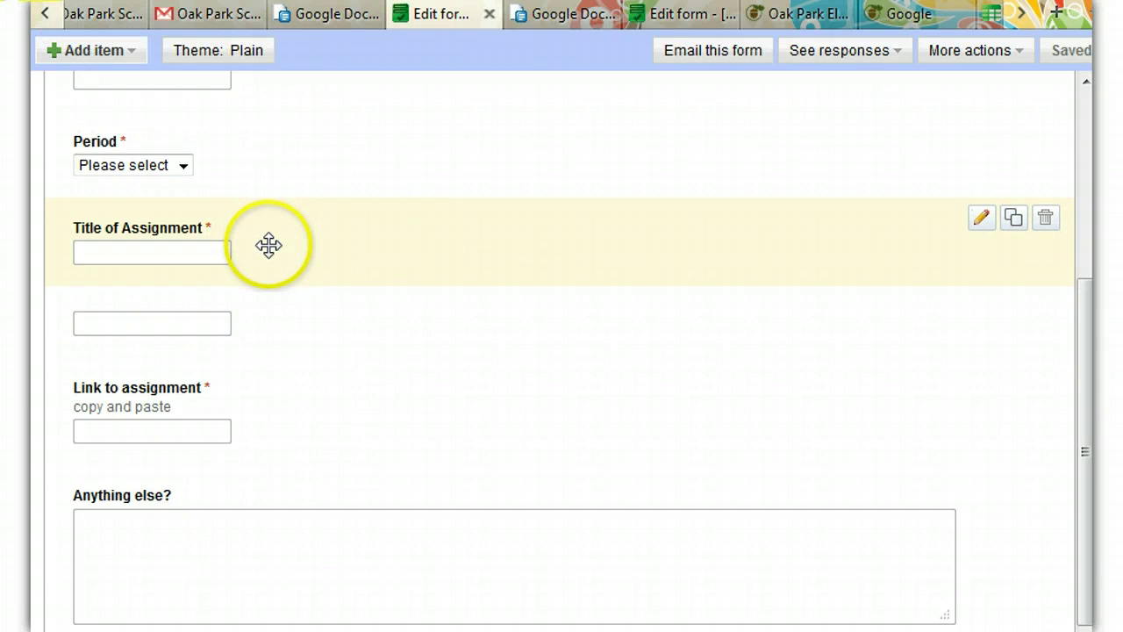
# - Reorder the questions, moving Title of Assignment below the untitled question and the untitled question below Link to assignment
pyautogui.moveTo(268, 245); pyautogui.dragTo(261, 342)
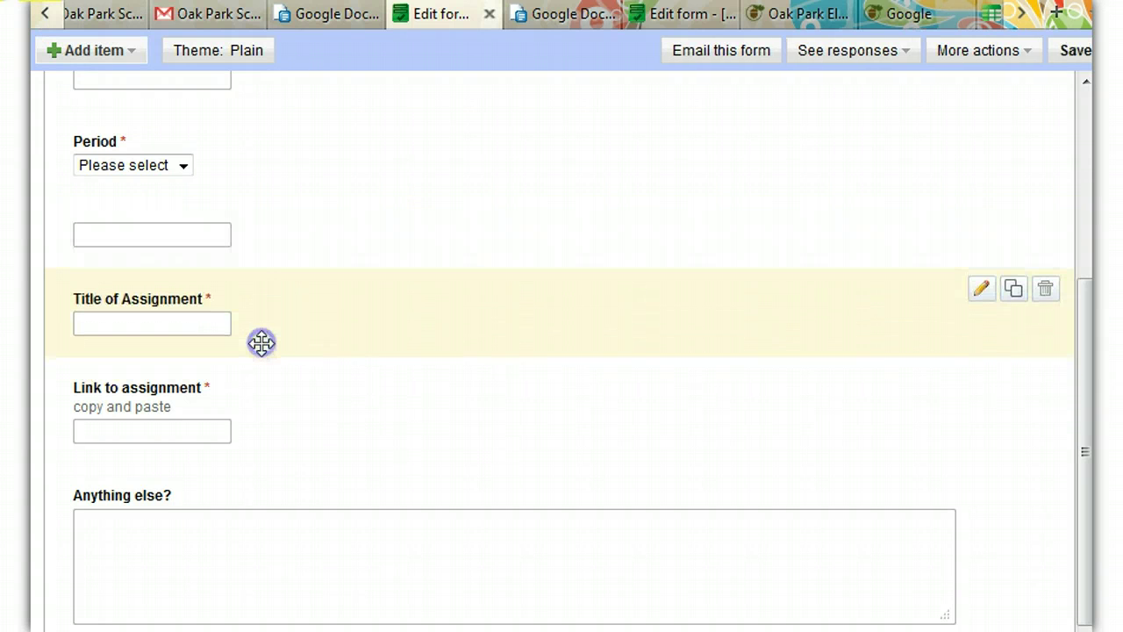
pyautogui.moveTo(264, 258); pyautogui.dragTo(259, 361)
pyautogui.click(256, 414)
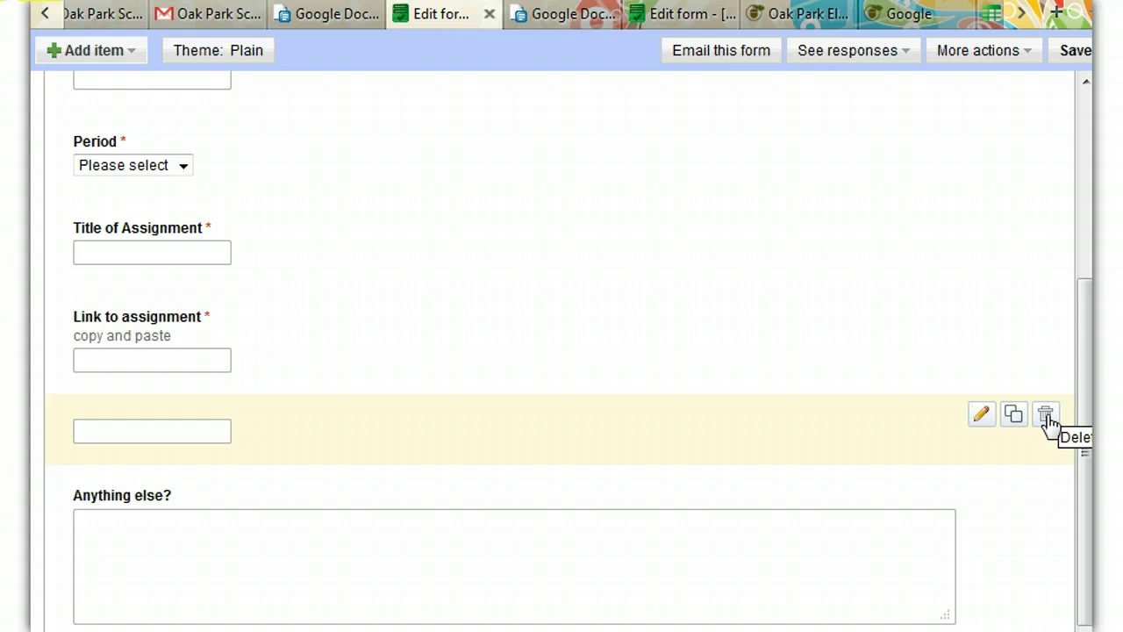
# - Delete the untitled question above "Anything else?" and confirm discarding it
pyautogui.click(1046, 416)
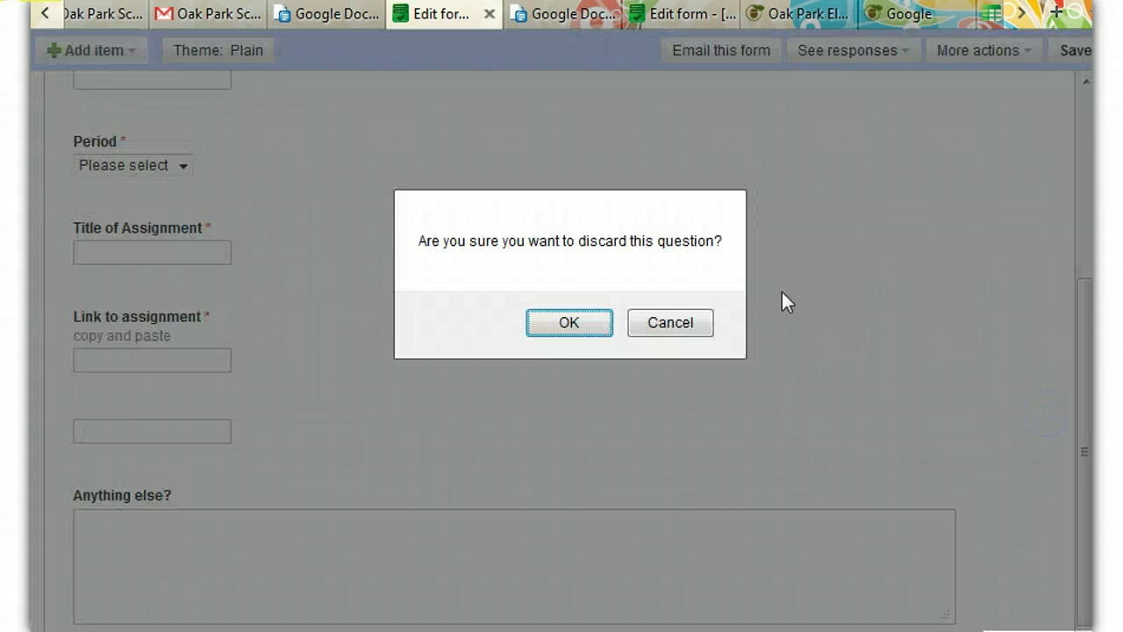
pyautogui.click(572, 327)
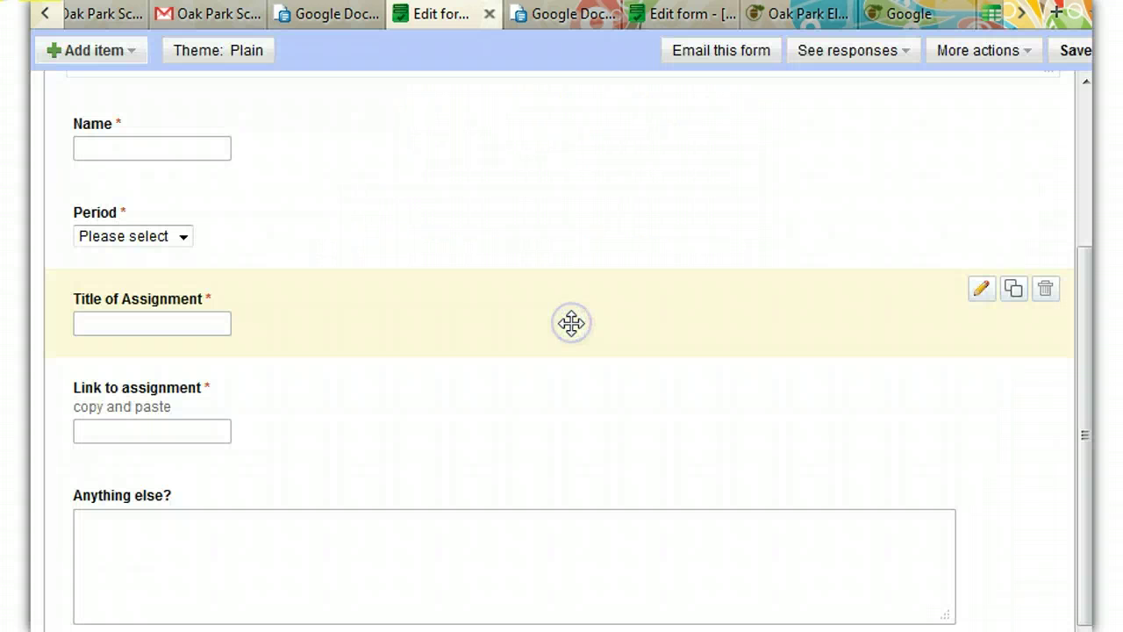
pyautogui.moveTo(1086, 339)
pyautogui.mouseDown()
pyautogui.moveTo(1076, 145)
pyautogui.moveTo(1086, 337)
pyautogui.mouseUp()
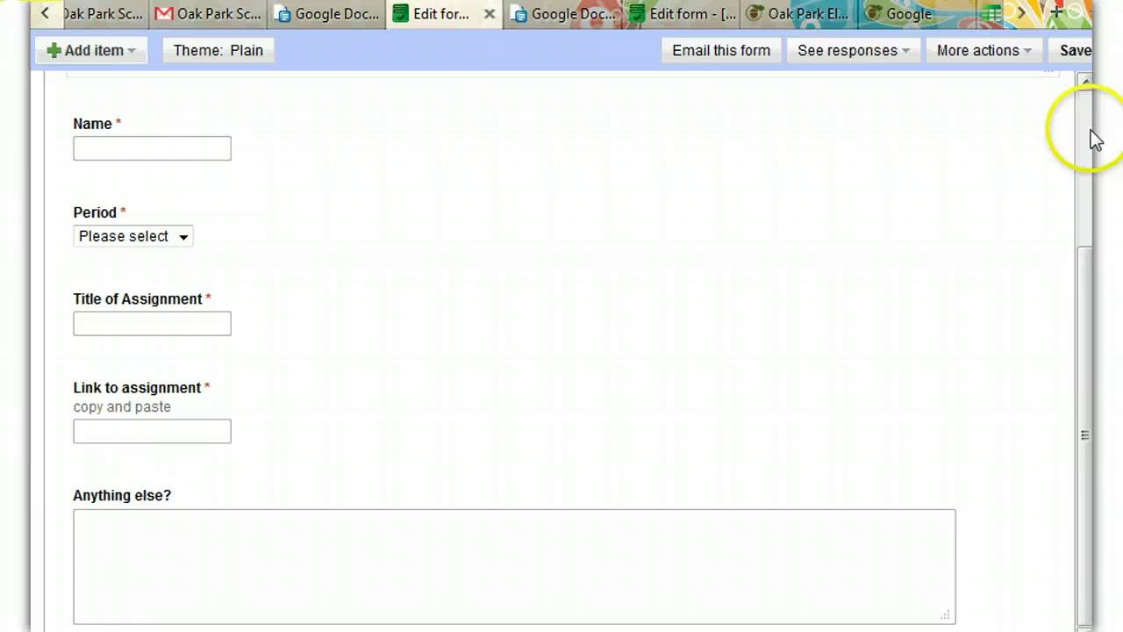
# - Switch to the other form's editor containing Sample Question 2, apply the Red Poppies theme, and return from its live form to the editor
pyautogui.moveTo(1049, 265)
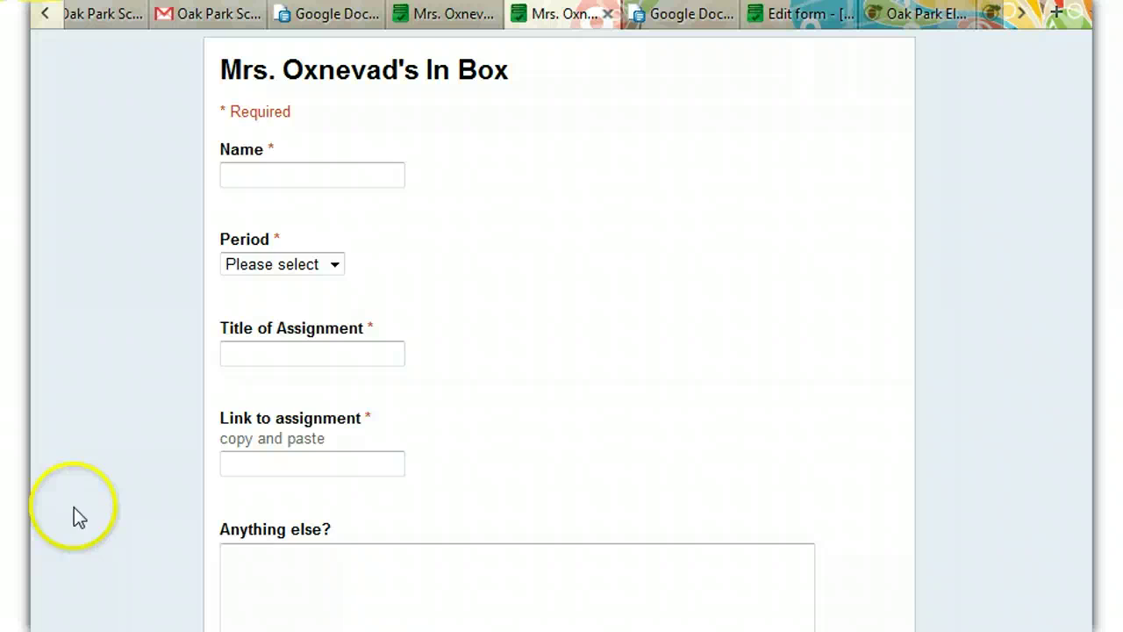
pyautogui.hotkey('ctrl', 'Tab')
pyautogui.hotkey('ctrl', 'Tab')
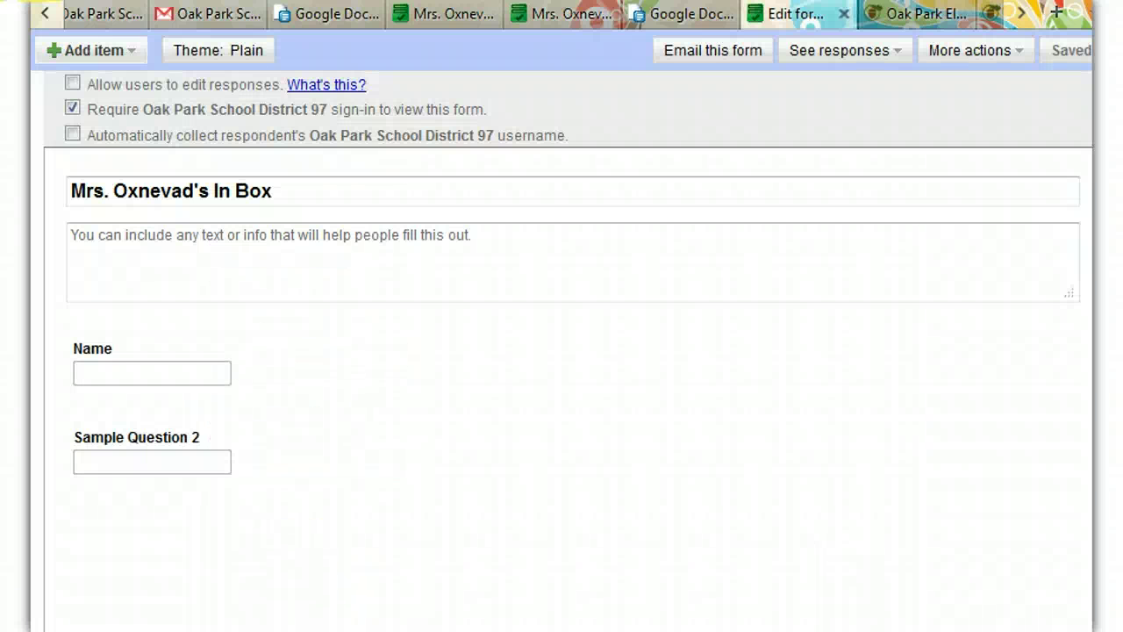
pyautogui.click(215, 51)
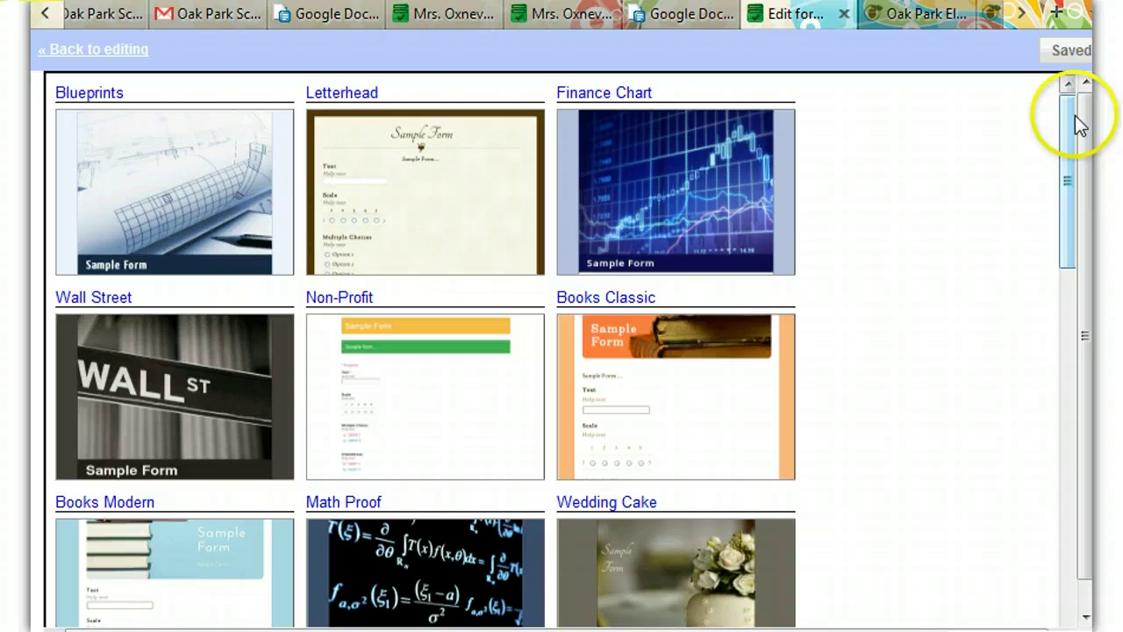
pyautogui.moveTo(1086, 125); pyautogui.dragTo(1079, 473)
pyautogui.click(593, 407)
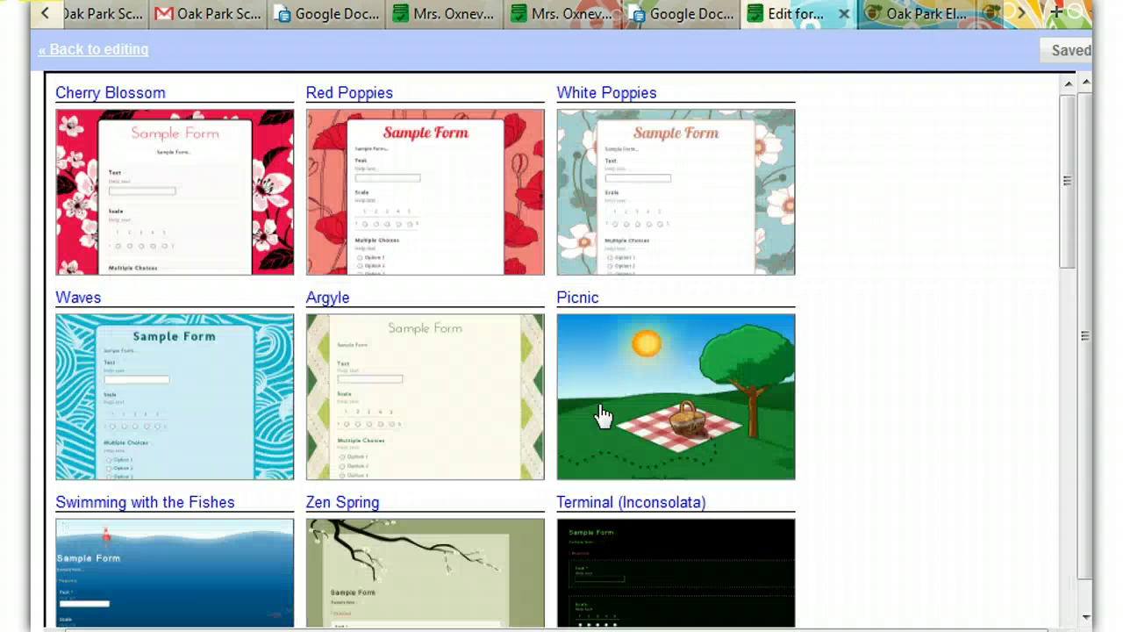
pyautogui.click(410, 191)
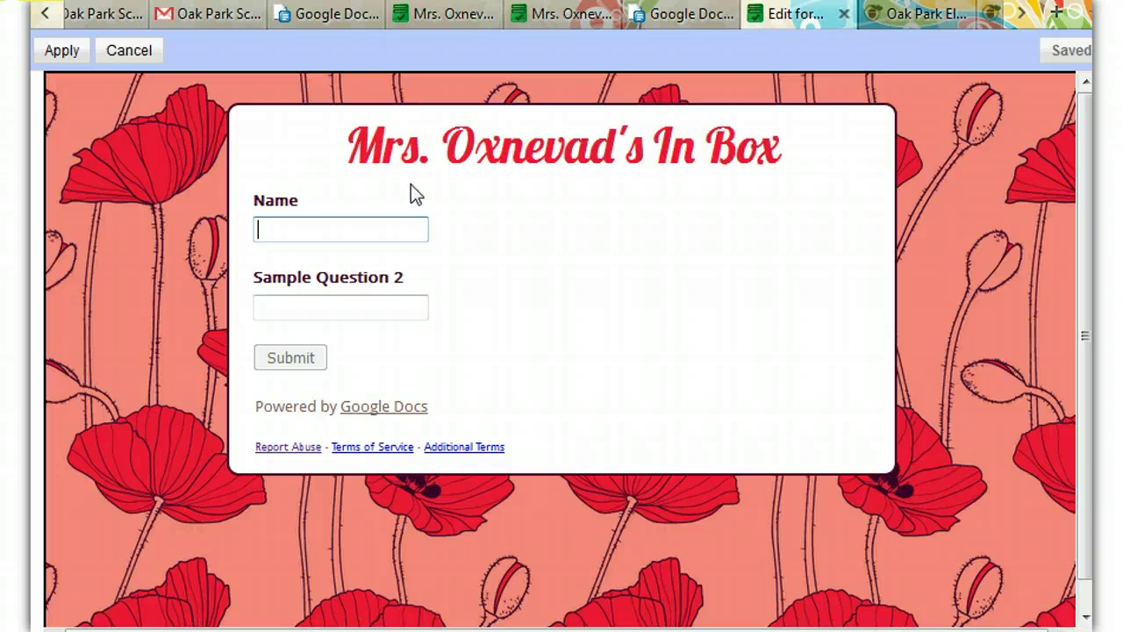
pyautogui.click(51, 54)
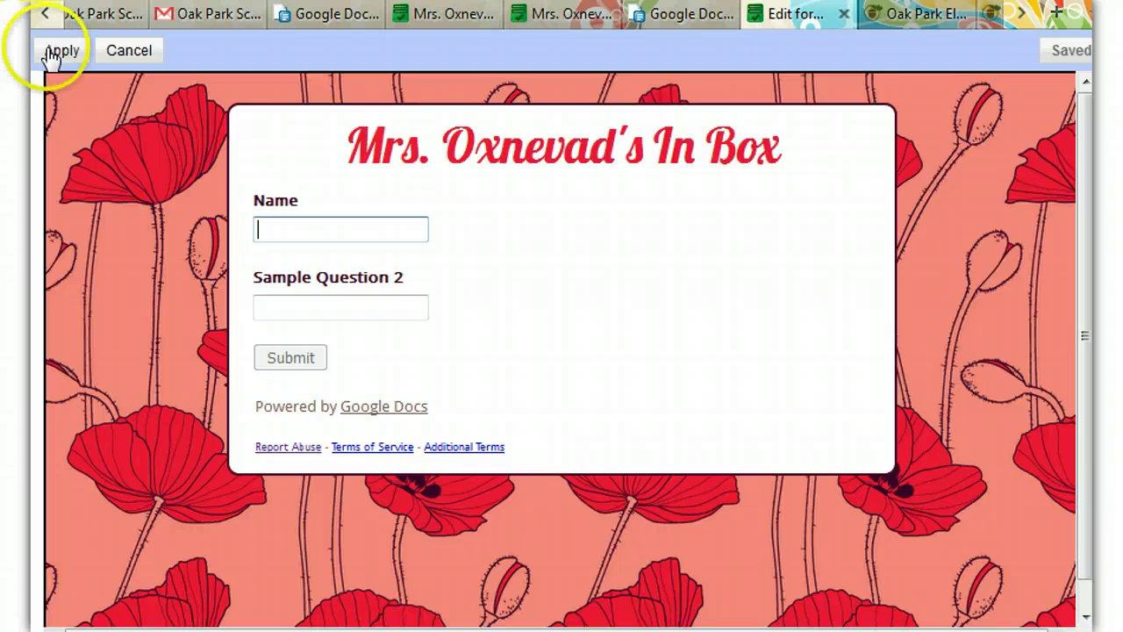
pyautogui.click(50, 54)
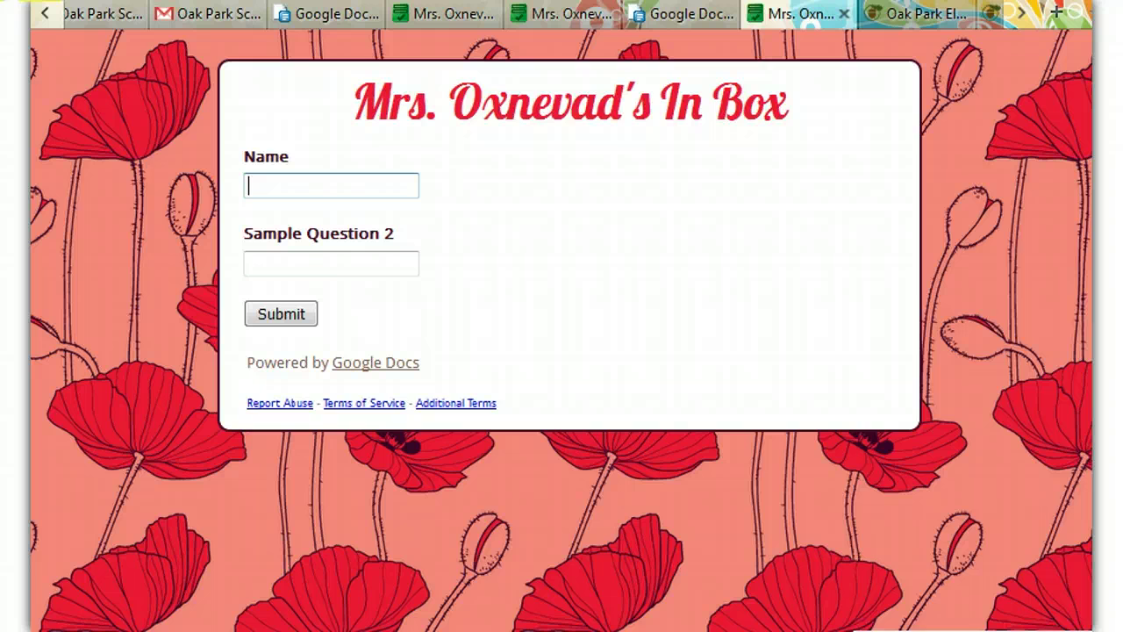
pyautogui.hotkey('alt', 'Left')
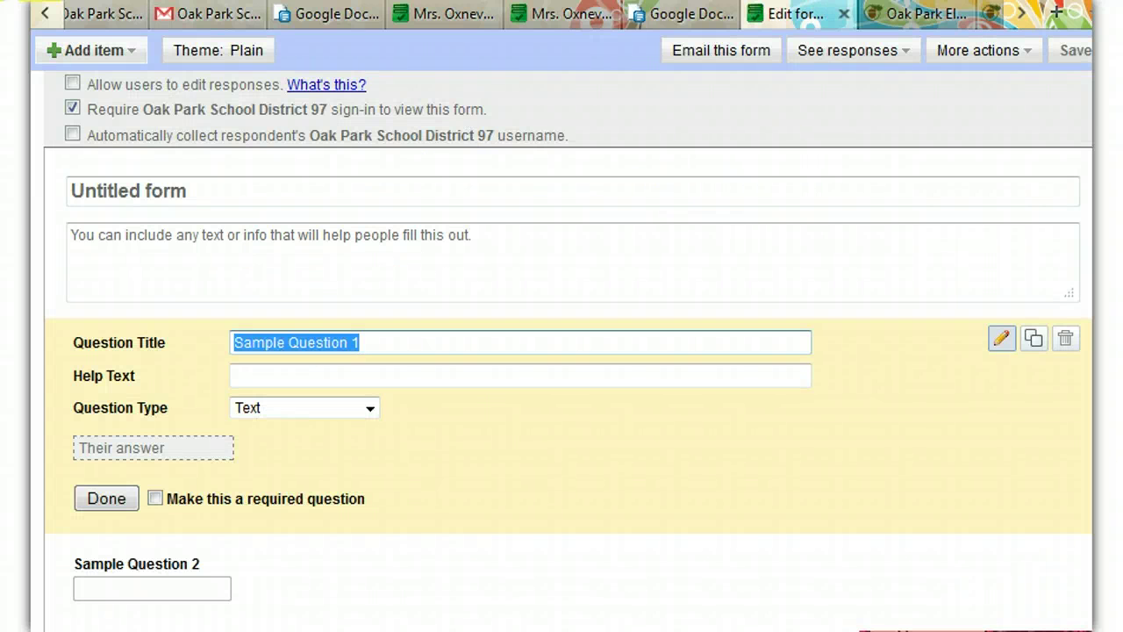
# - Replace the form's confirmation message with "Thanks for turning in your homework!" signed with the teacher's name, and save it
pyautogui.click(1023, 51)
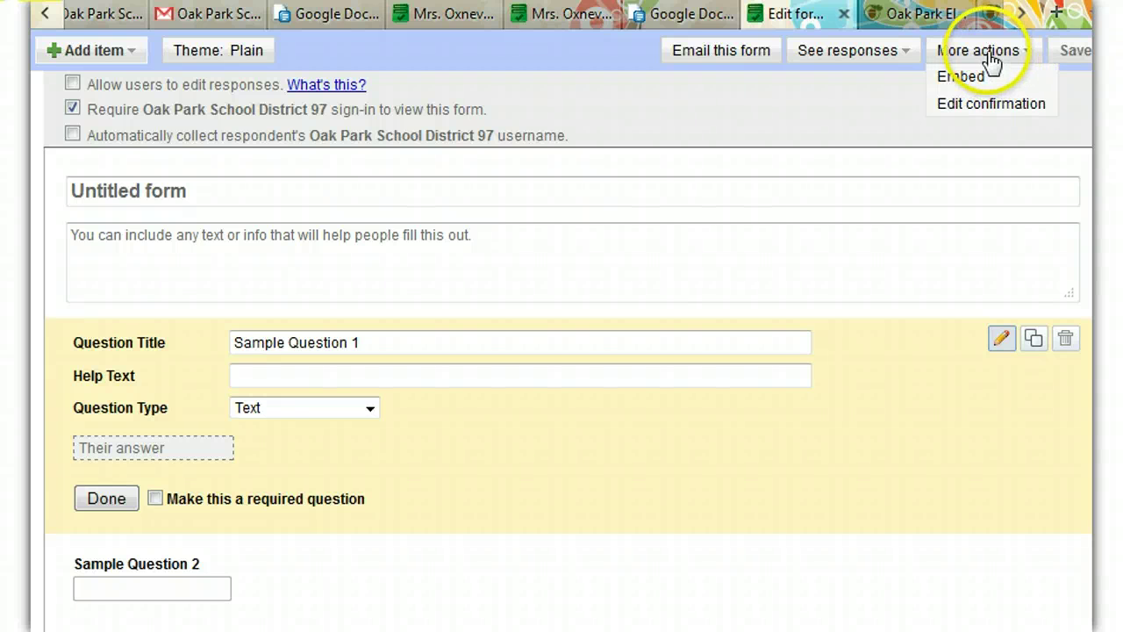
pyautogui.click(959, 104)
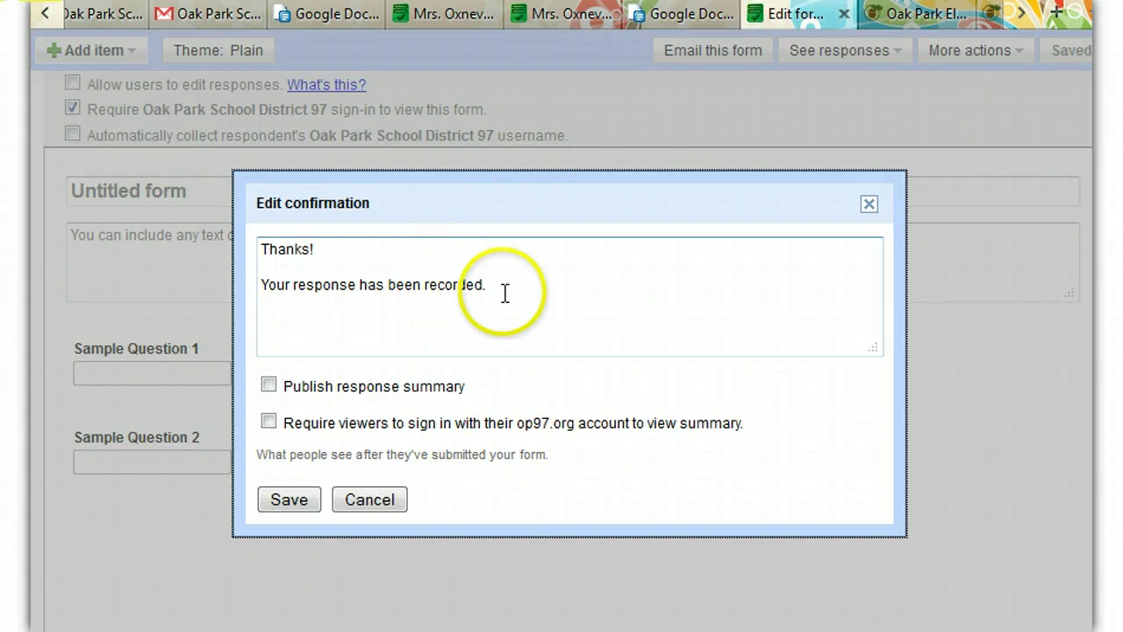
pyautogui.moveTo(504, 293); pyautogui.dragTo(132, 230)
pyautogui.press('Delete')
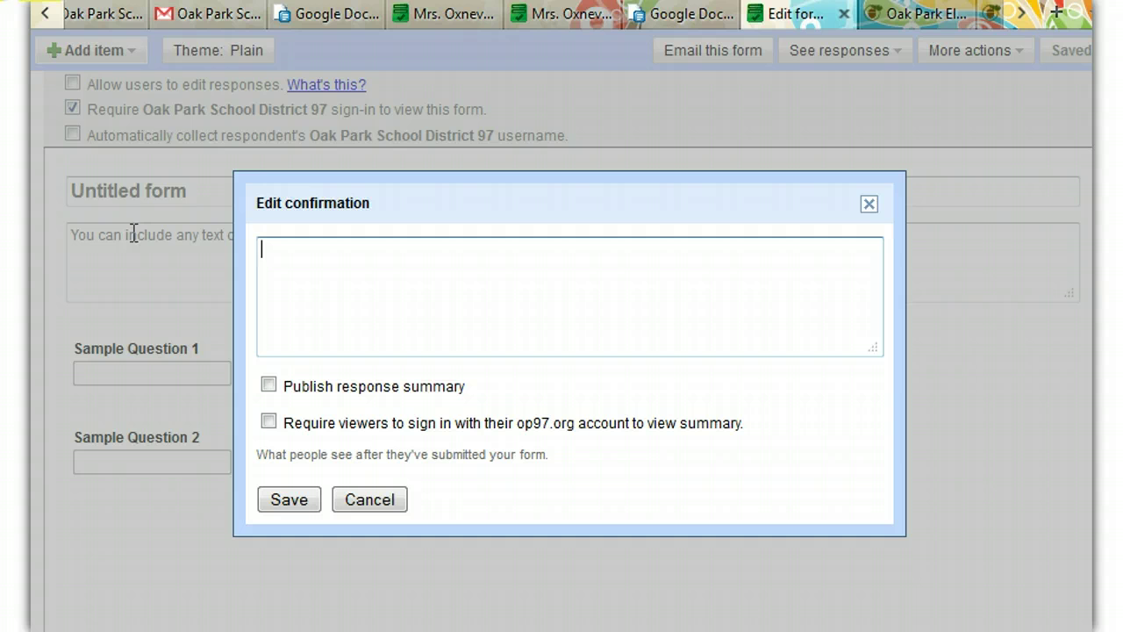
pyautogui.write('Thanks for turnin')
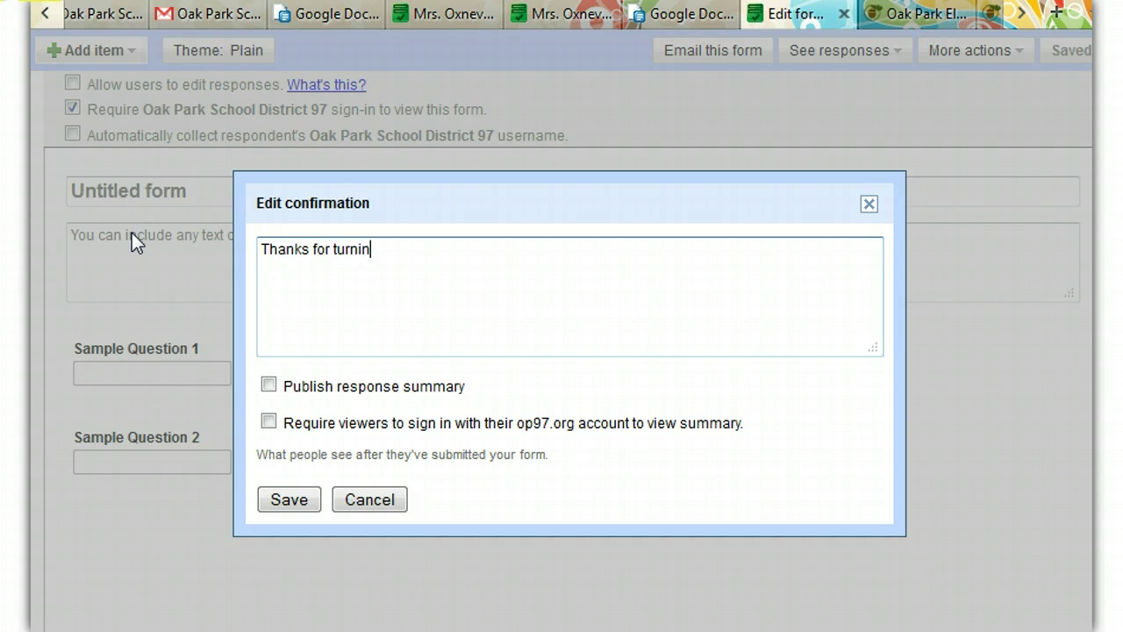
pyautogui.write('g in your home')
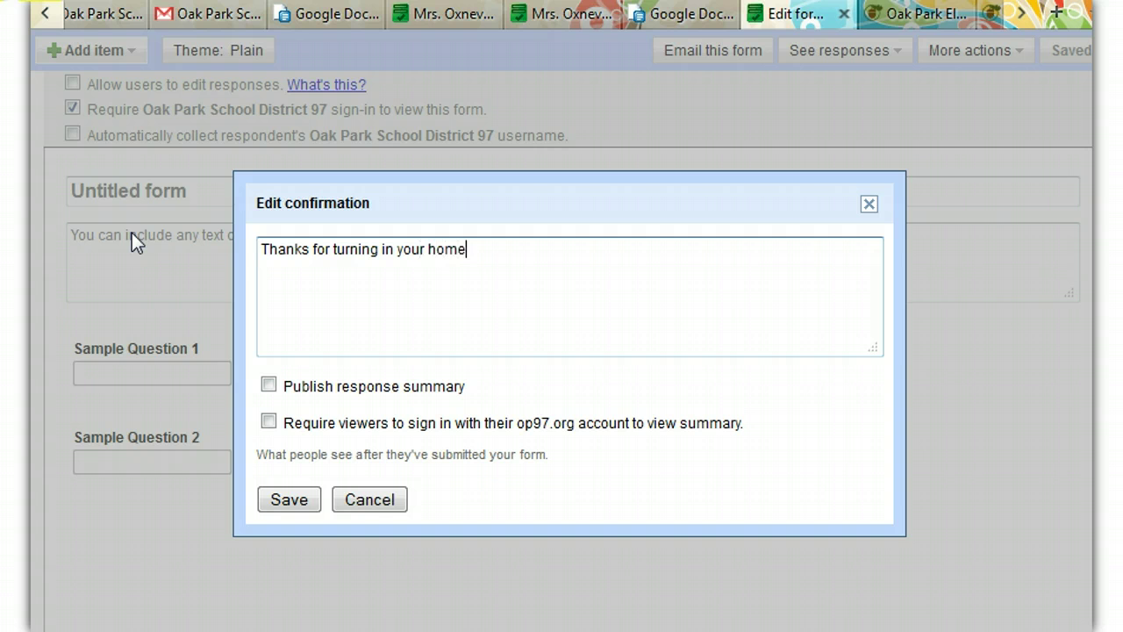
pyautogui.write('work!')
pyautogui.press('Return')
pyautogui.press('Return')
pyautogui.write('Mrs. Oxnevad')
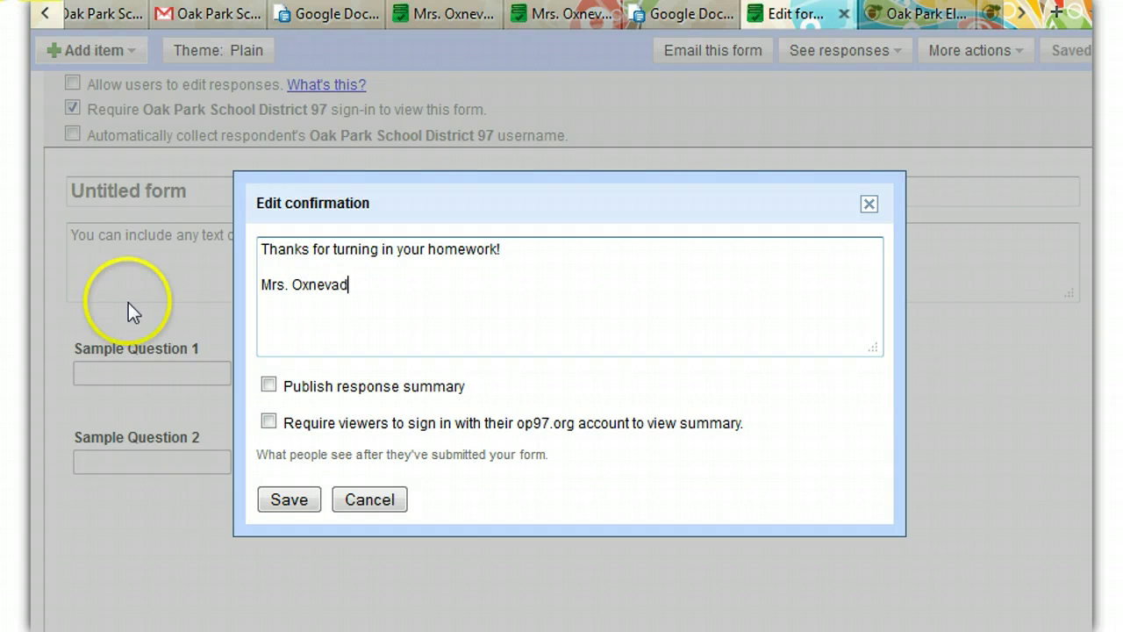
pyautogui.click(288, 499)
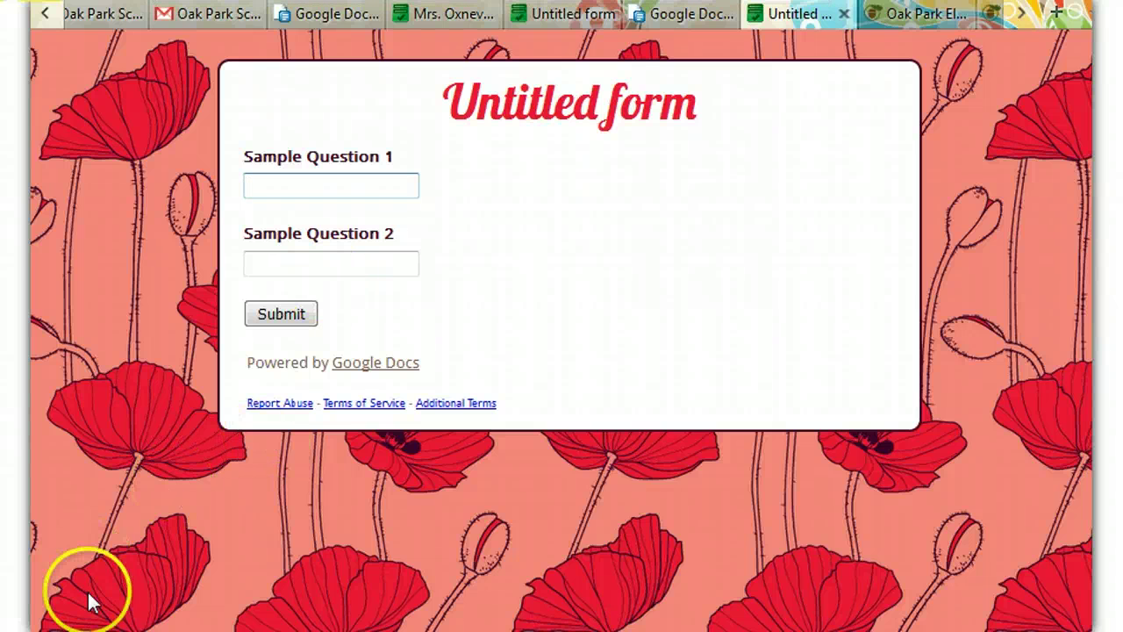
# - Open the teacher's In Box spreadsheet from the documents list and bring up its live form by way of the form editor
pyautogui.hotkey('ctrl', '3')
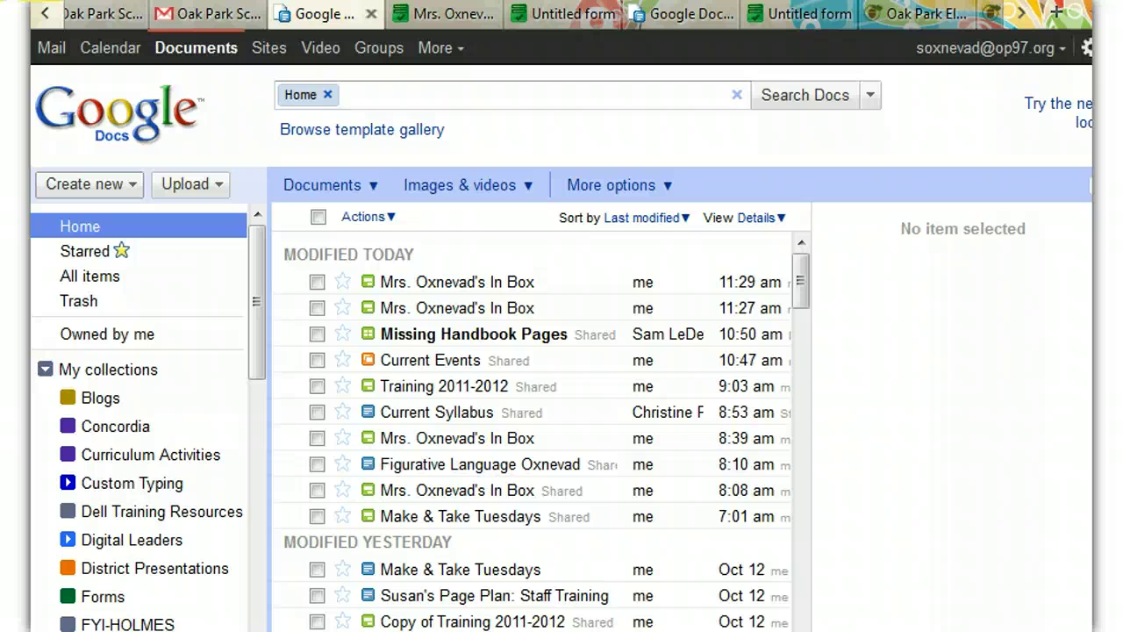
pyautogui.click(494, 312)
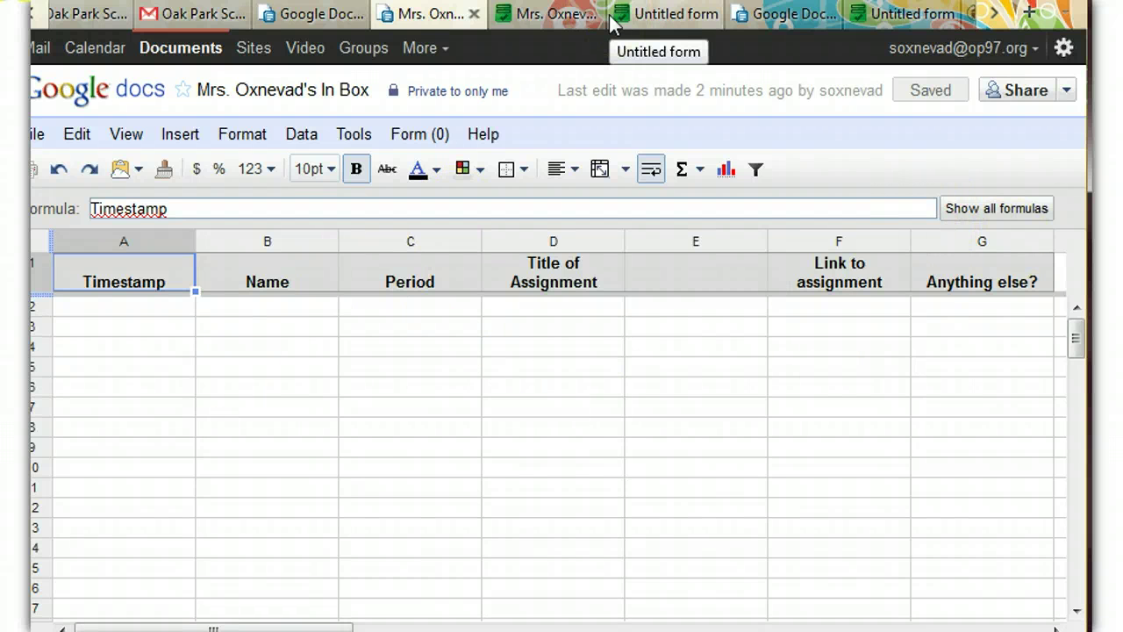
pyautogui.click(409, 137)
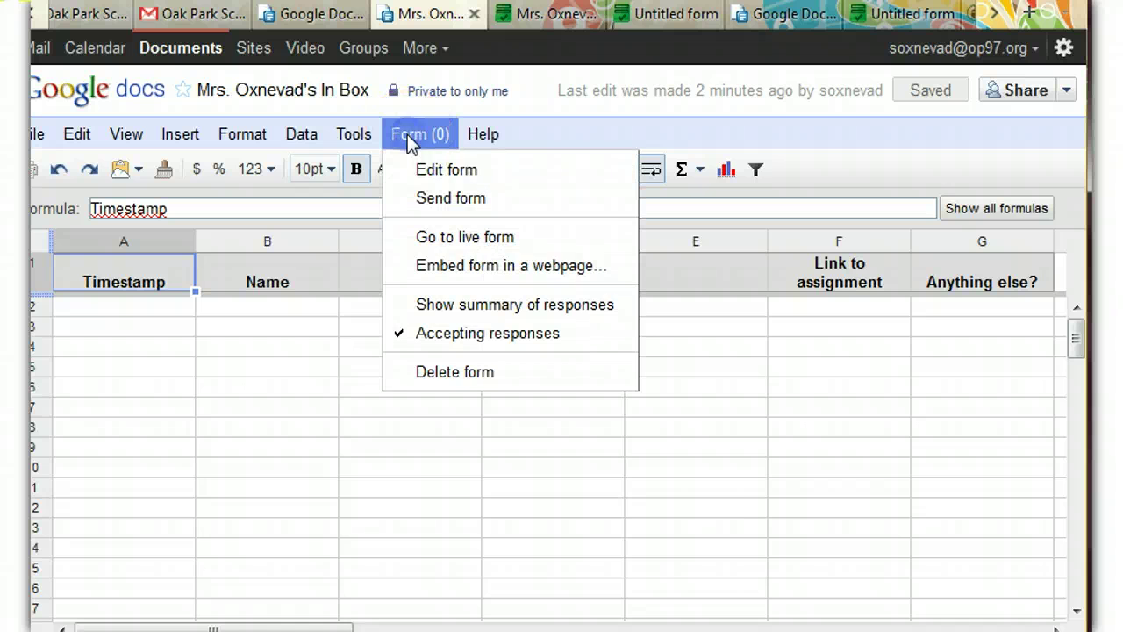
pyautogui.click(421, 172)
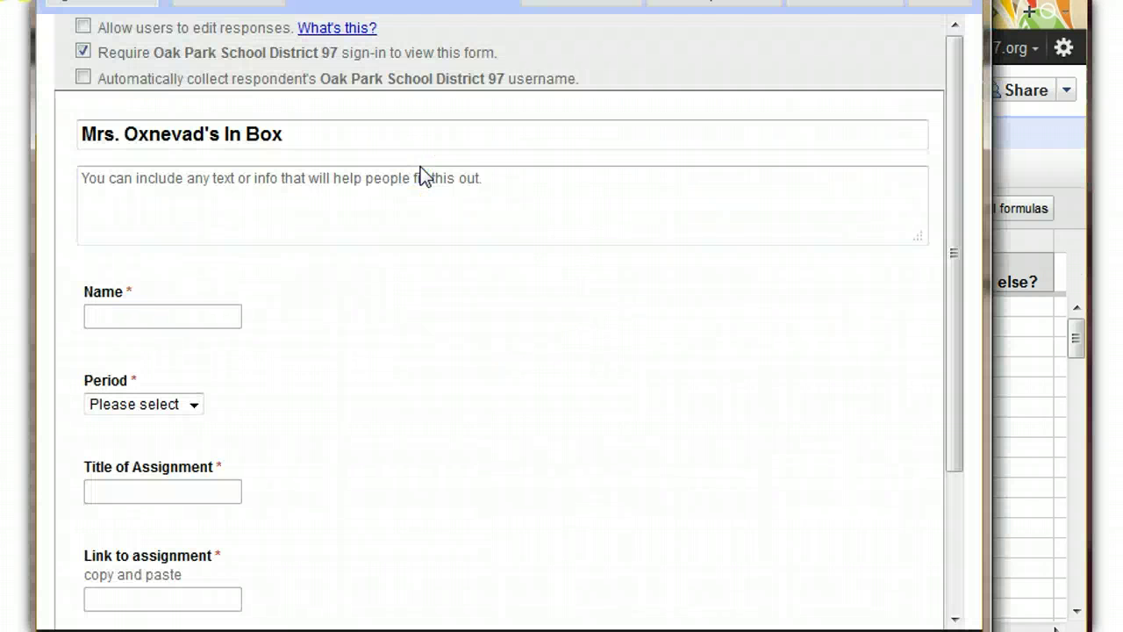
pyautogui.click(431, 201)
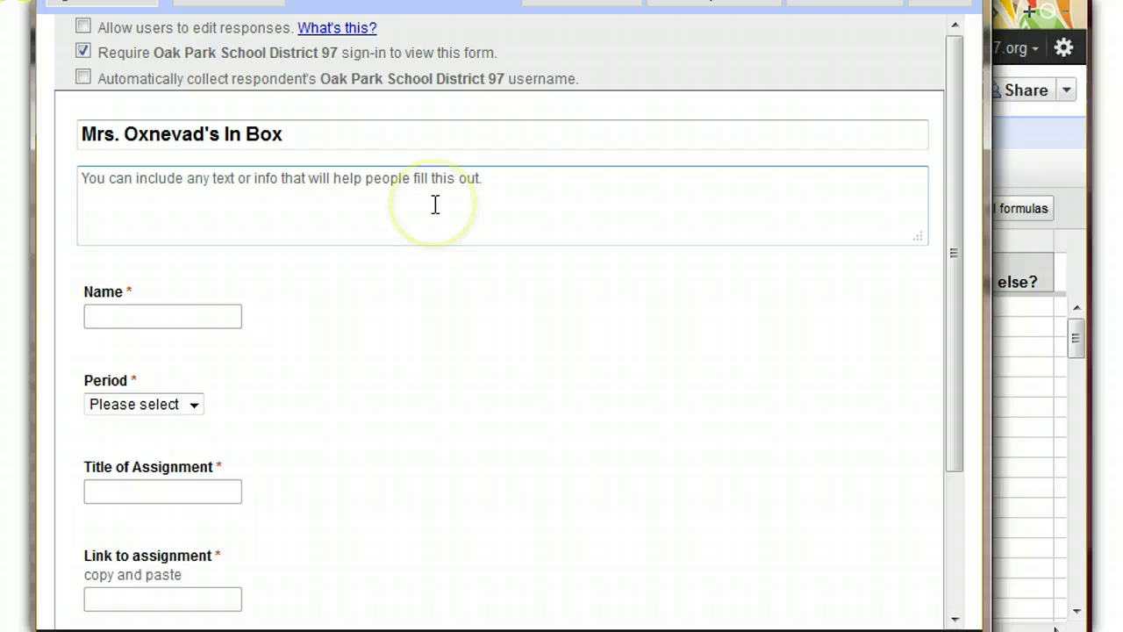
pyautogui.click(559, 423)
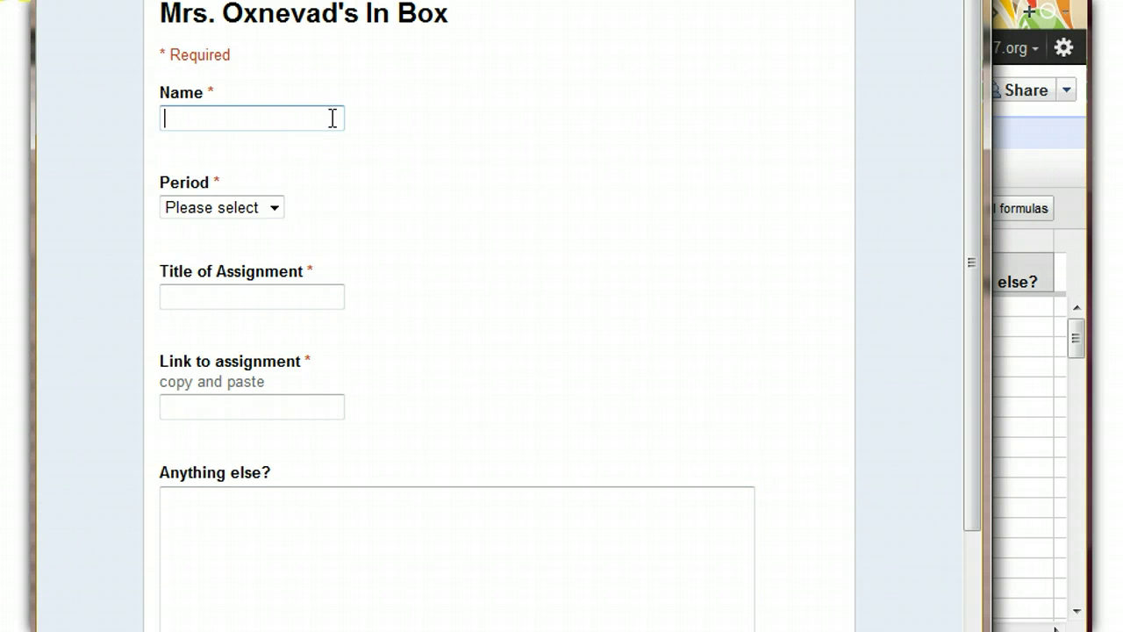
# - Fill in the live form with the student's full name, period 2 and the assignment title "RowBoat"
pyautogui.write('Susi')
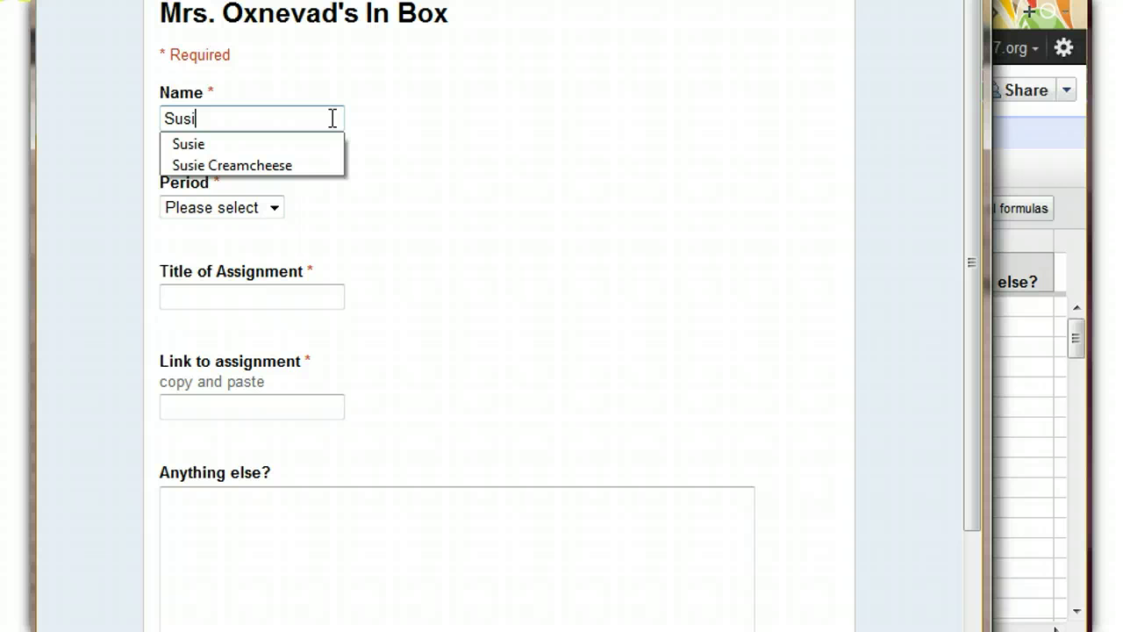
pyautogui.write('e Creamcheeze')
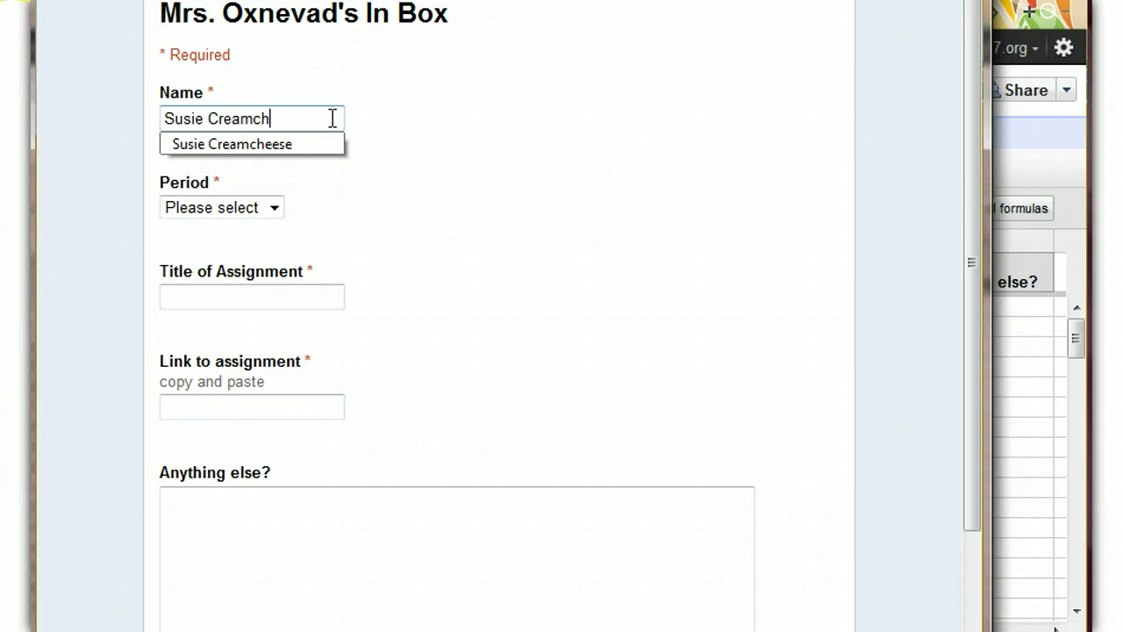
pyautogui.click(268, 209)
pyautogui.click(238, 267)
pyautogui.click(235, 294)
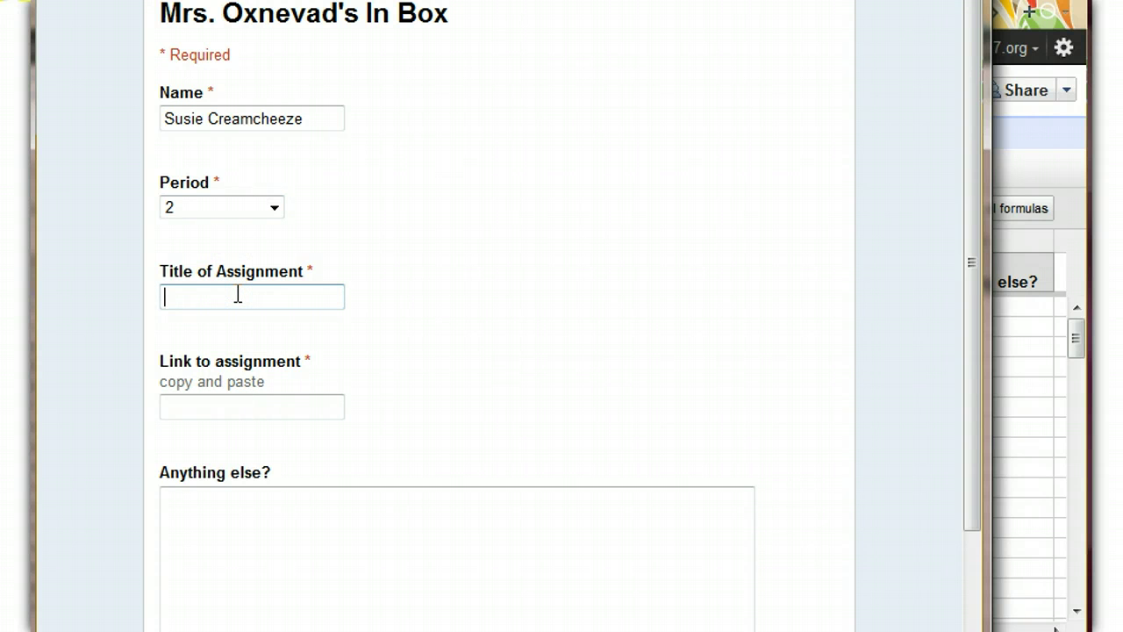
pyautogui.write('RowBoat')
pyautogui.click(235, 404)
pyautogui.write('ht')
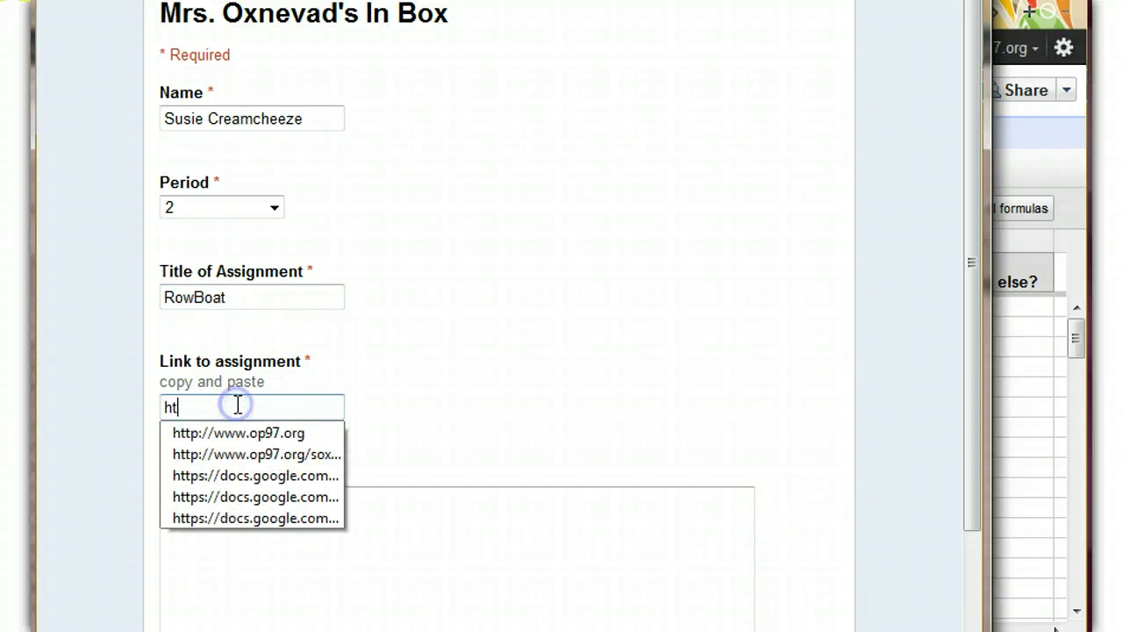
pyautogui.write('tp://www')
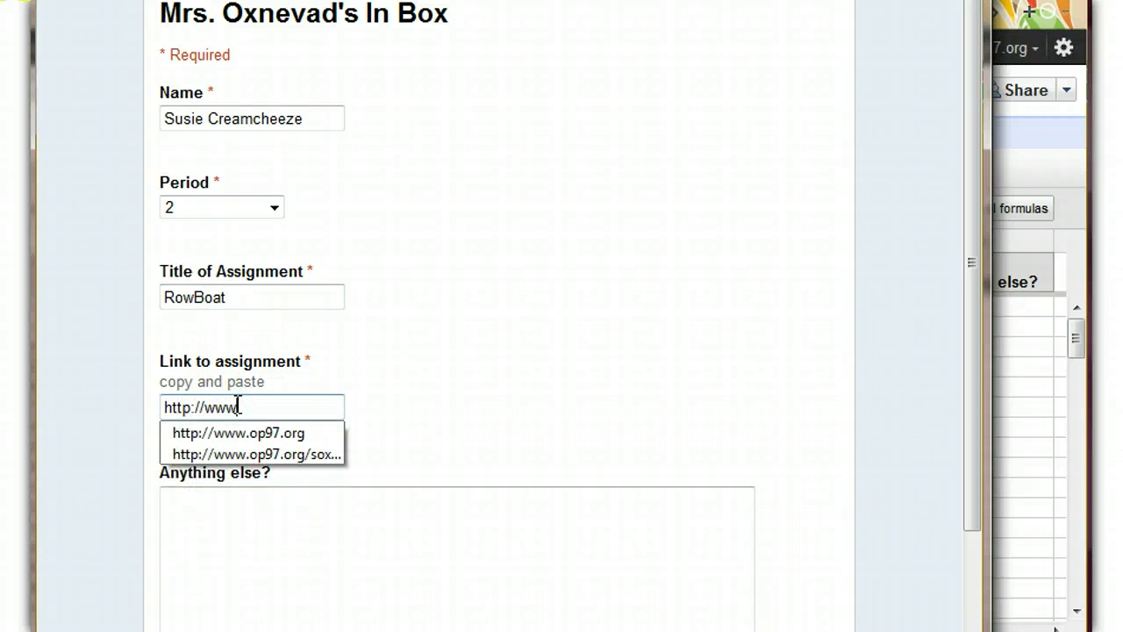
pyautogui.write('.op97.org')
pyautogui.hotkey('ctrl', 'a')
pyautogui.click(228, 501)
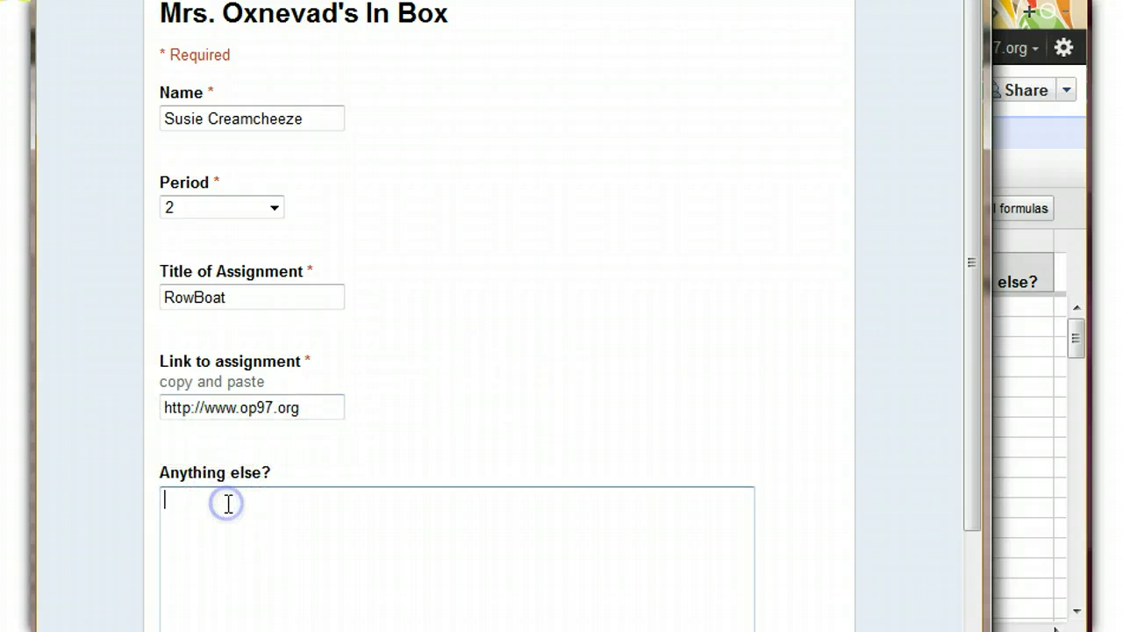
pyautogui.write('Loved it.')
pyautogui.moveTo(961, 434); pyautogui.dragTo(969, 524)
pyautogui.click(204, 588)
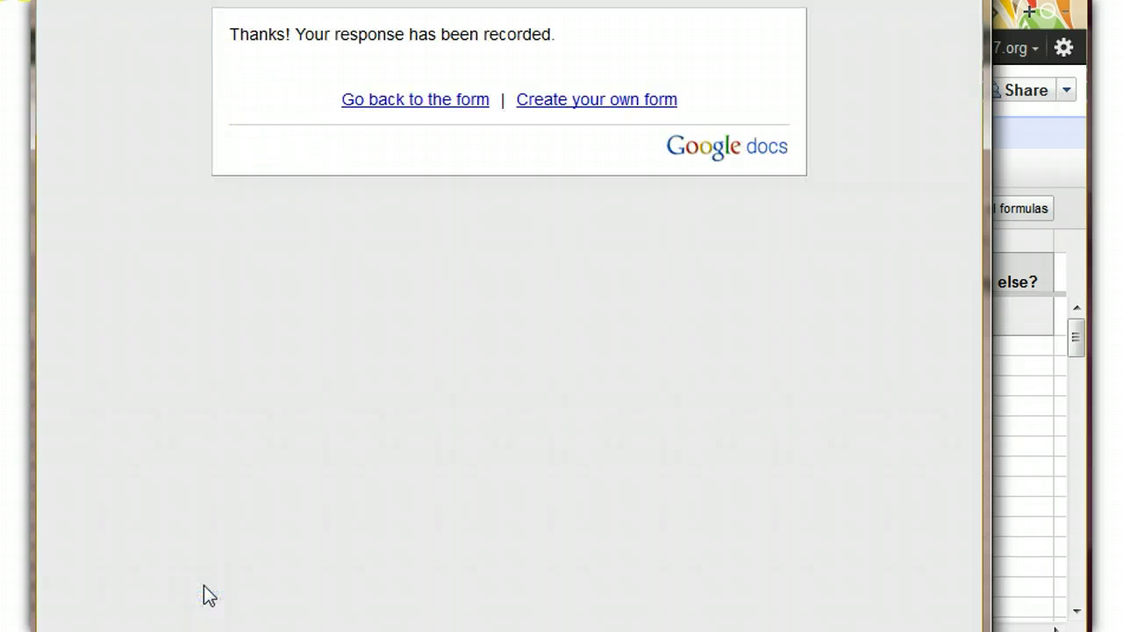
# - Return to the In Box spreadsheet and review the submitted response row and the available tools
pyautogui.click(1026, 160)
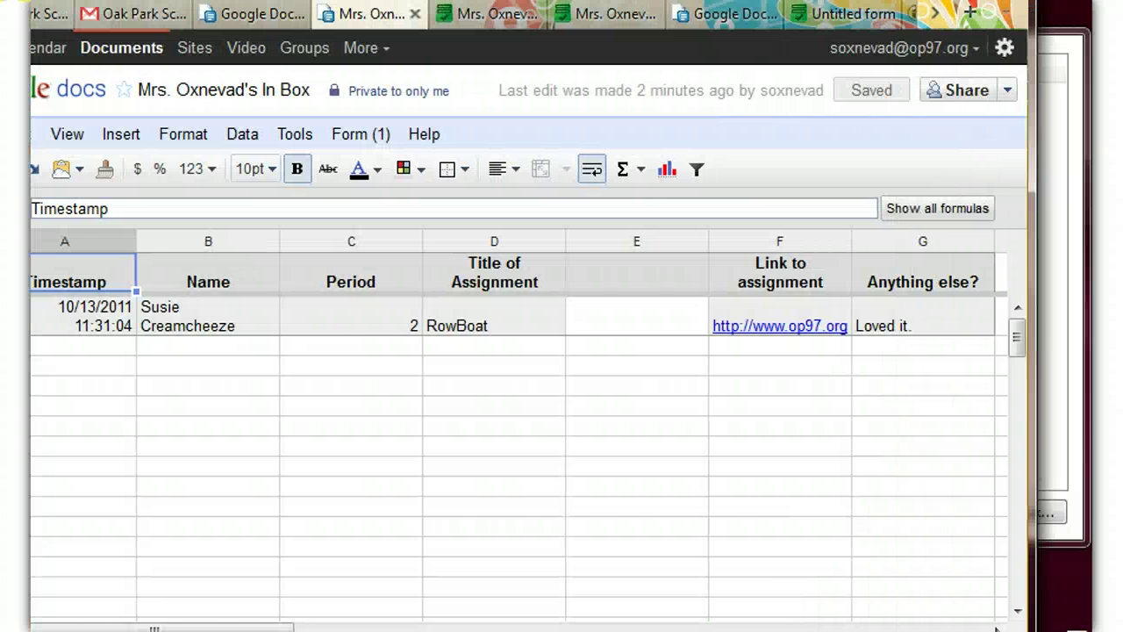
pyautogui.moveTo(784, 241)
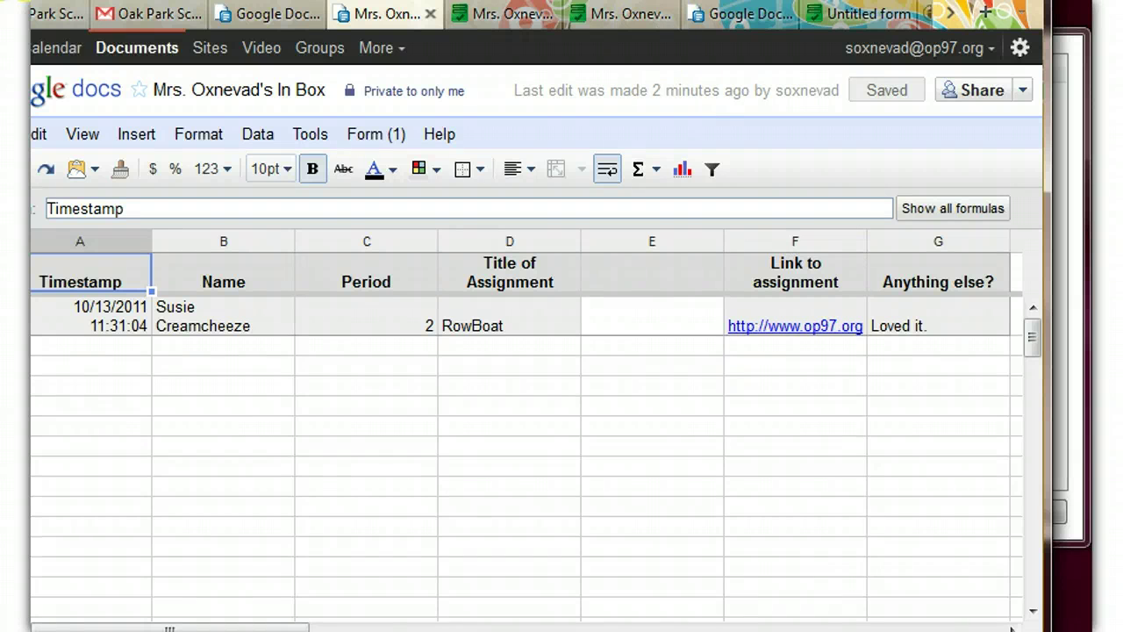
pyautogui.click(324, 133)
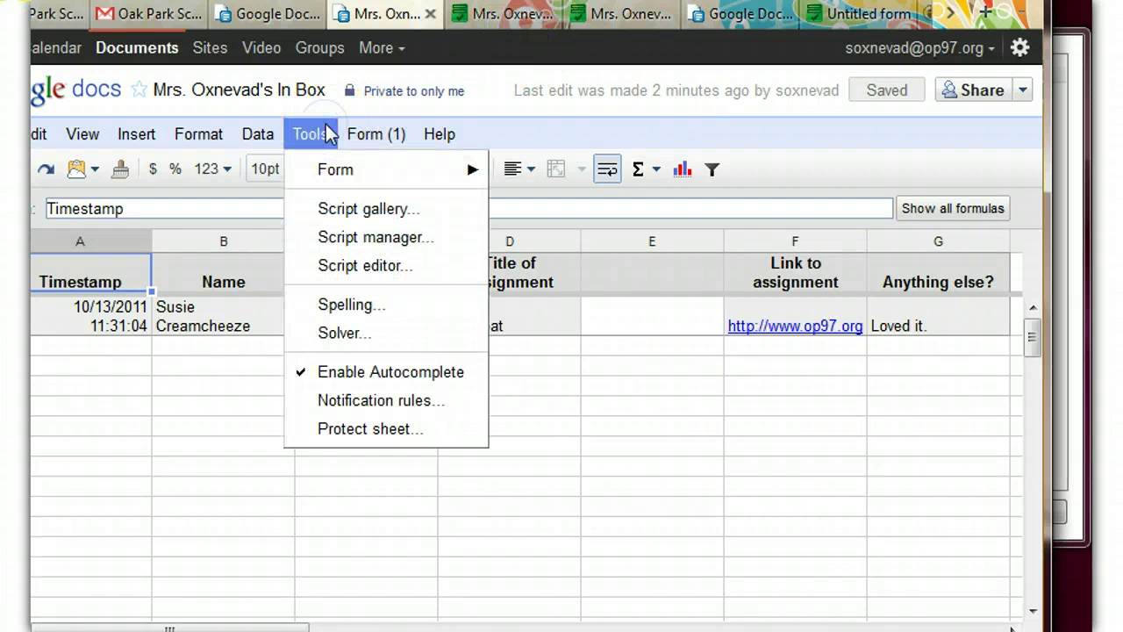
pyautogui.click(326, 132)
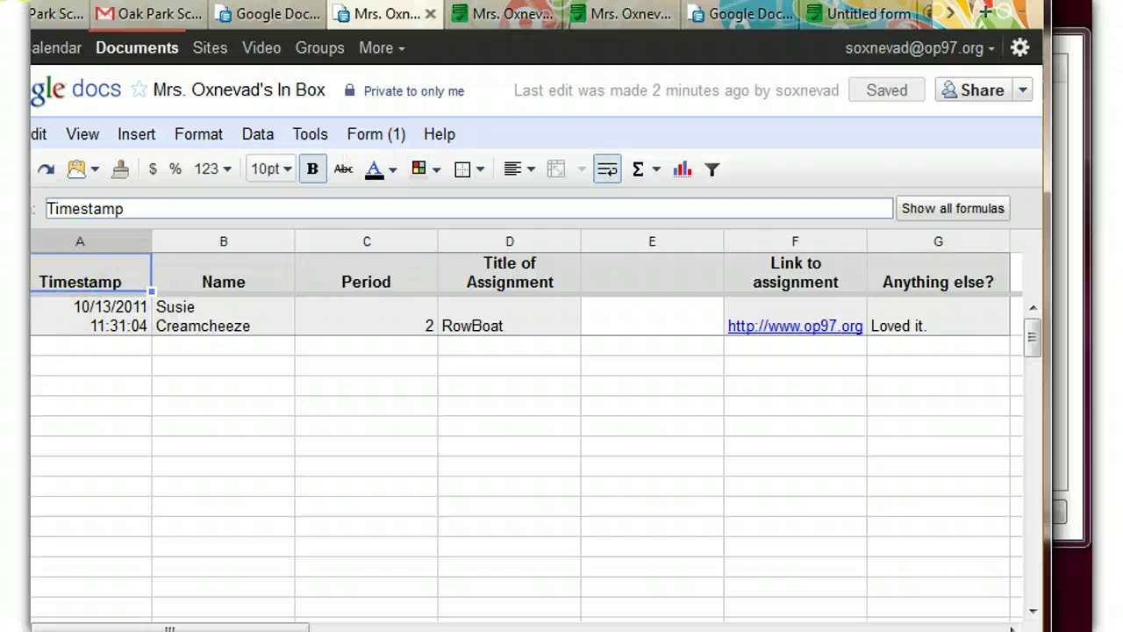
# - Try a yellow background on the empty row below the submitted response and clear it again
pyautogui.click(88, 345)
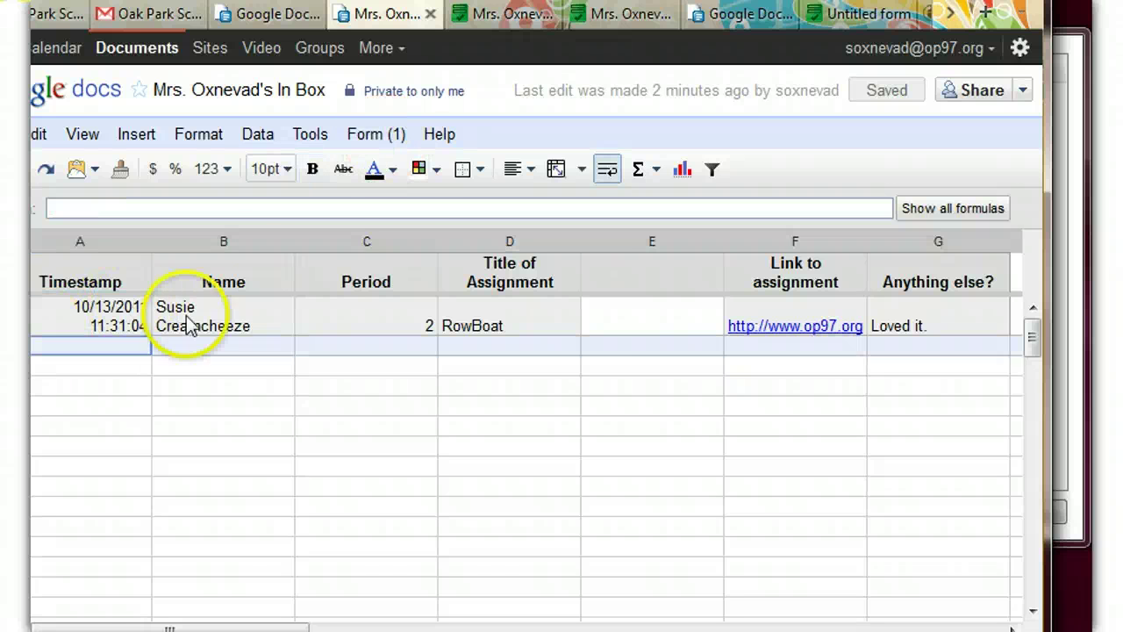
pyautogui.click(423, 175)
pyautogui.click(469, 254)
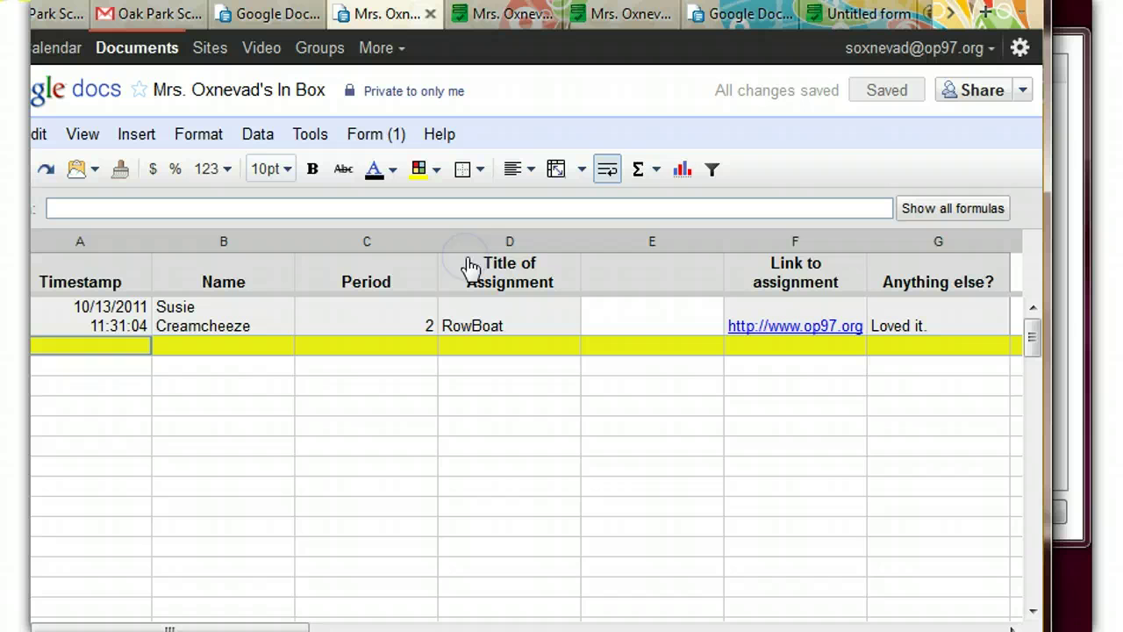
pyautogui.click(444, 180)
pyautogui.click(560, 210)
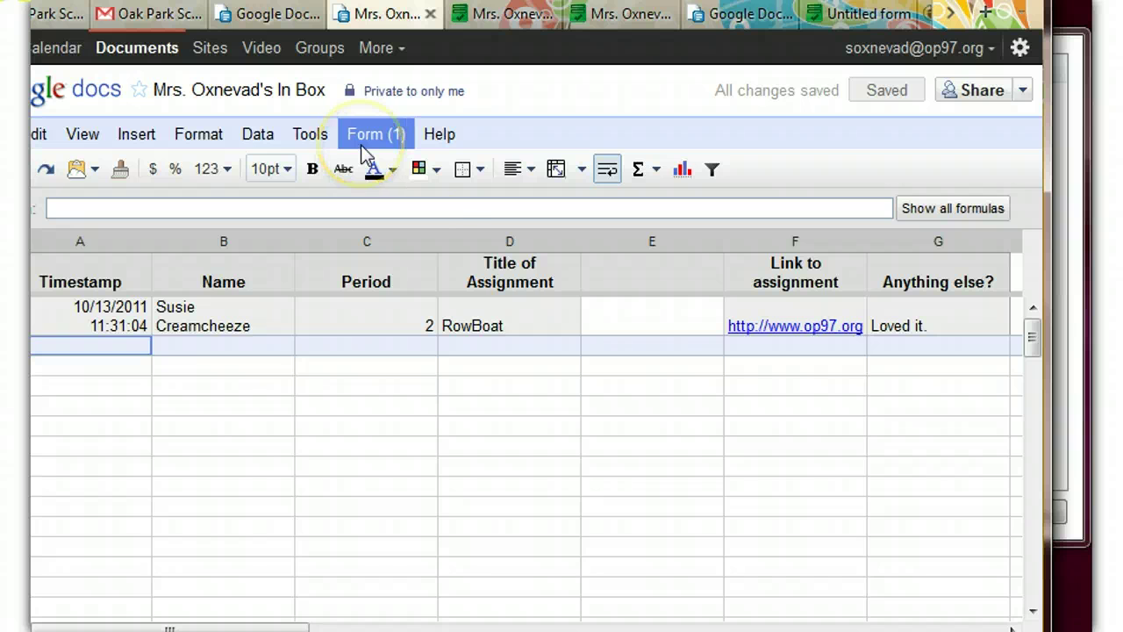
# - Show the form's summary of responses and examine the chart for the Period question
pyautogui.click(508, 240)
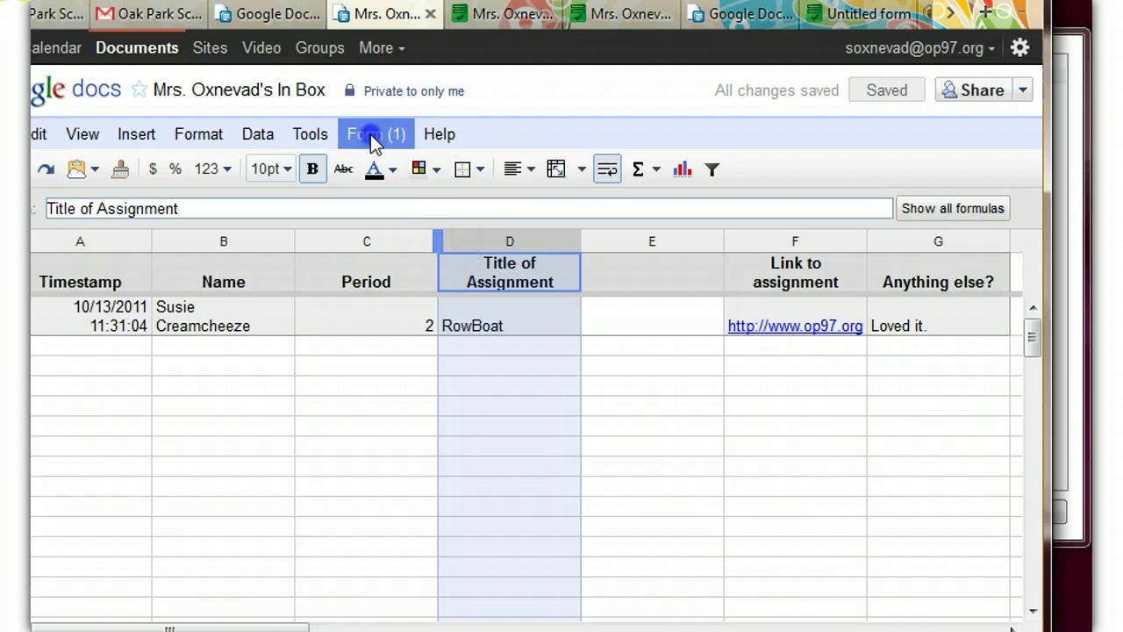
pyautogui.click(319, 129)
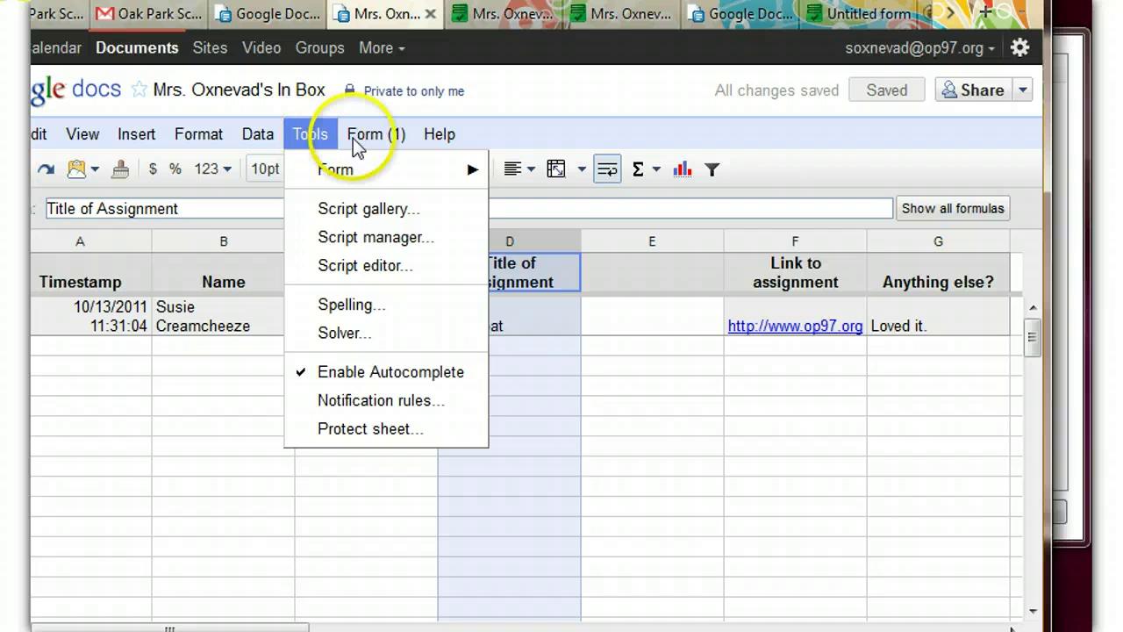
pyautogui.moveTo(360, 136)
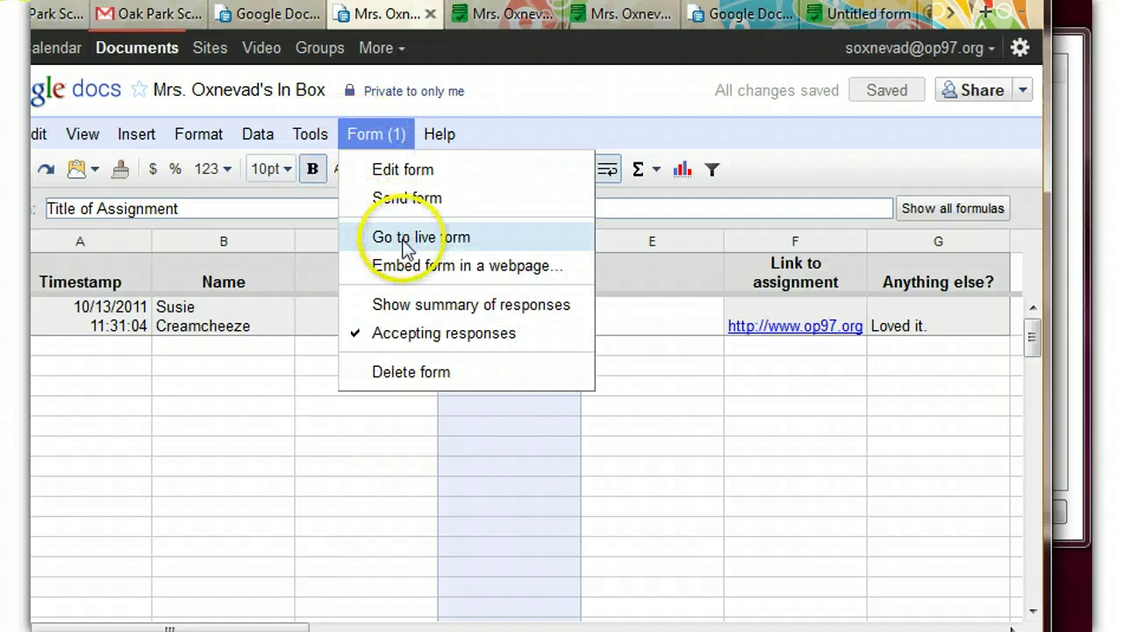
pyautogui.click(417, 304)
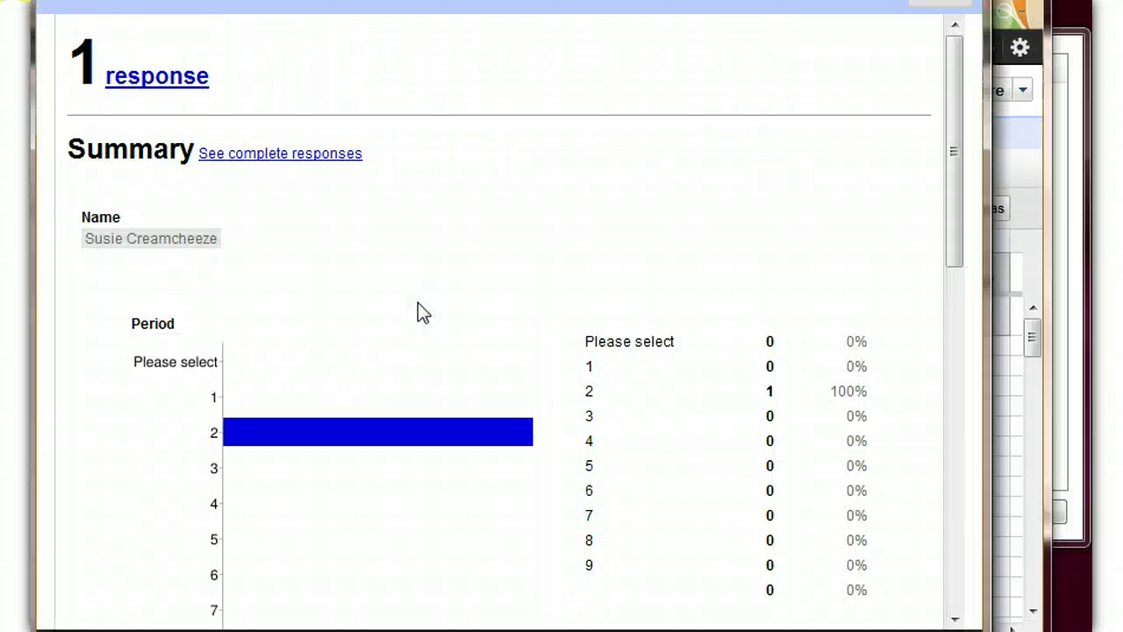
pyautogui.moveTo(952, 139); pyautogui.dragTo(953, 166)
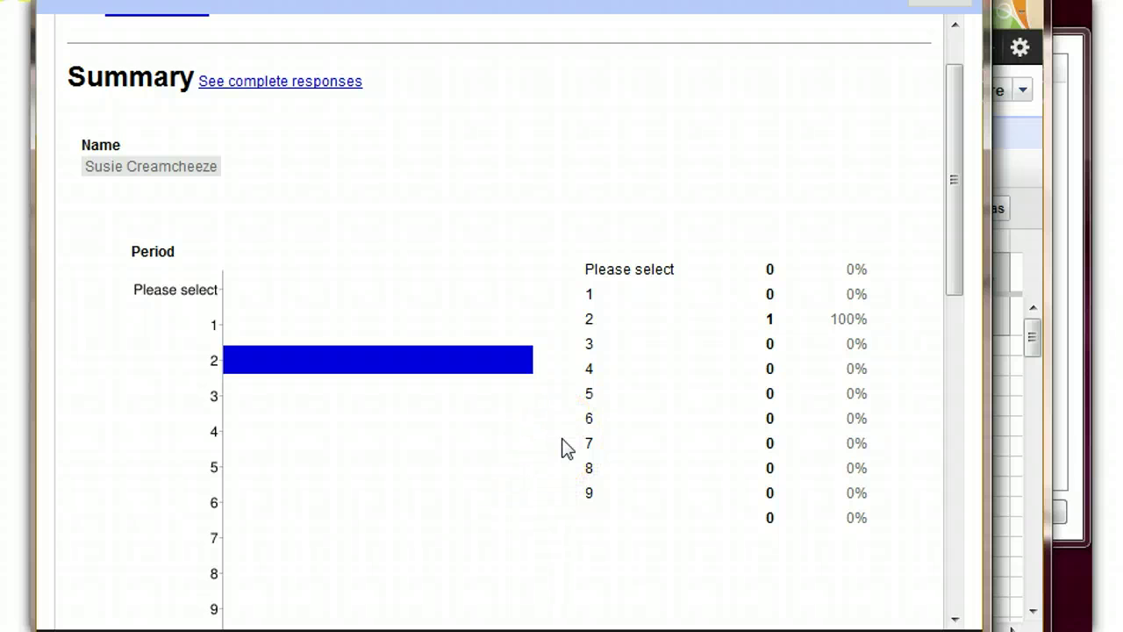
pyautogui.click(418, 521)
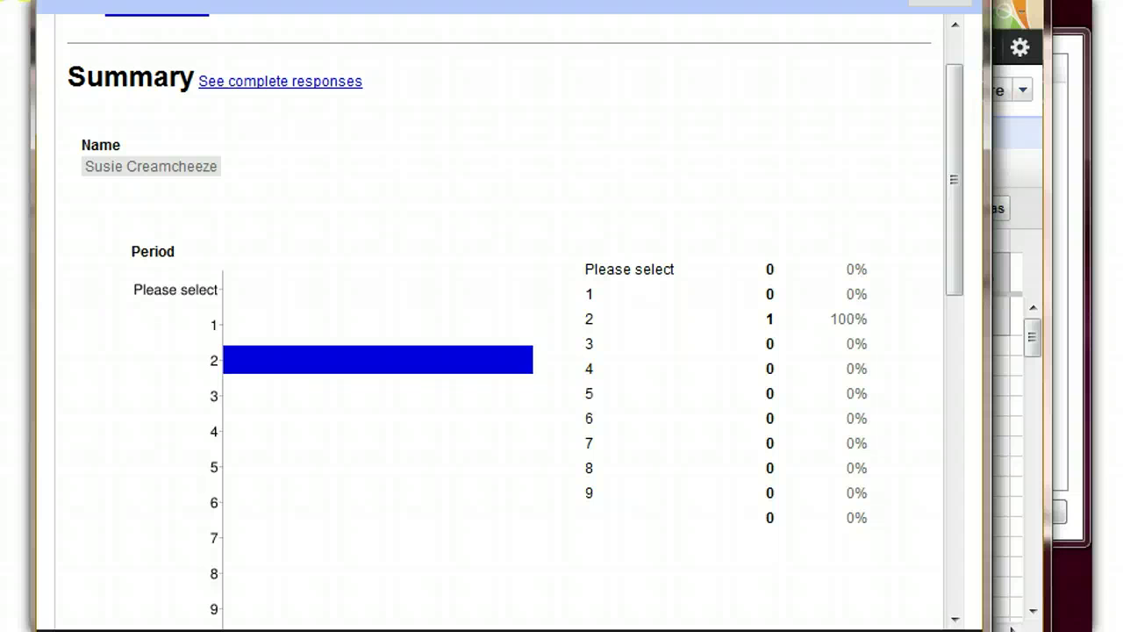